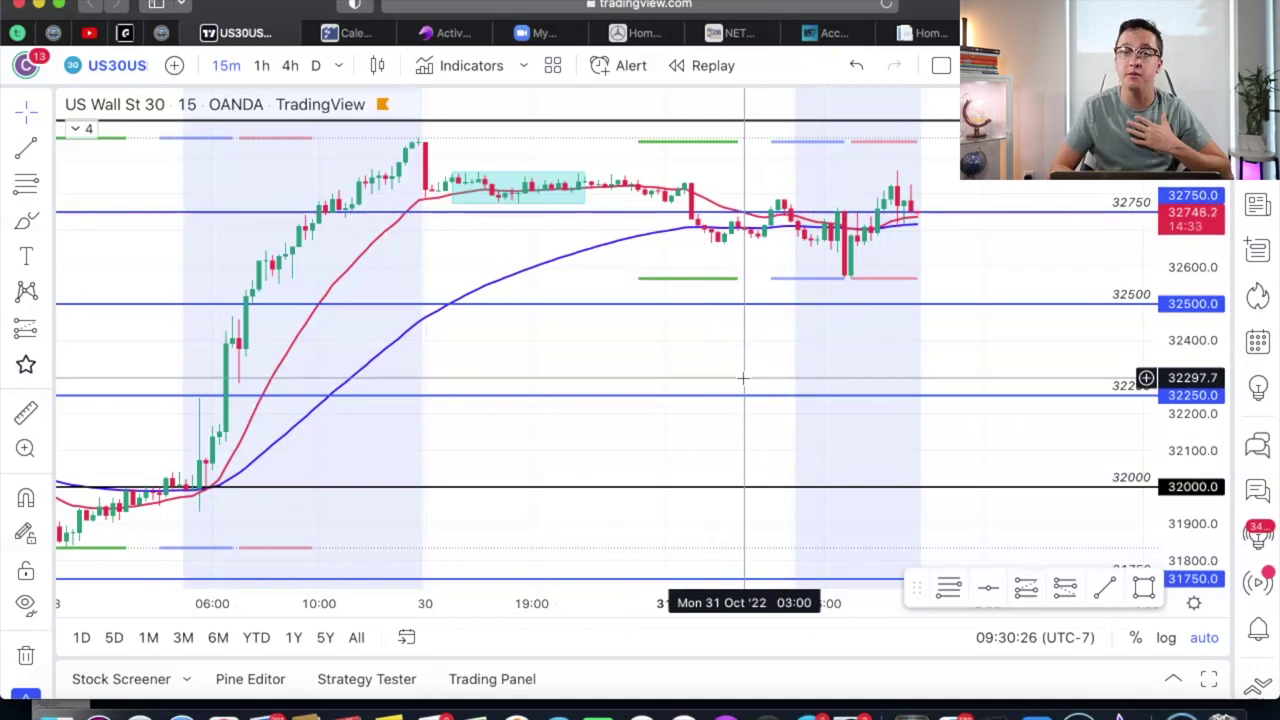
Review the US30 trend and its latest candles on the daily timeframe and return the chart to 15 minutes
{"action": "left_click", "coordinate": [315, 66]}
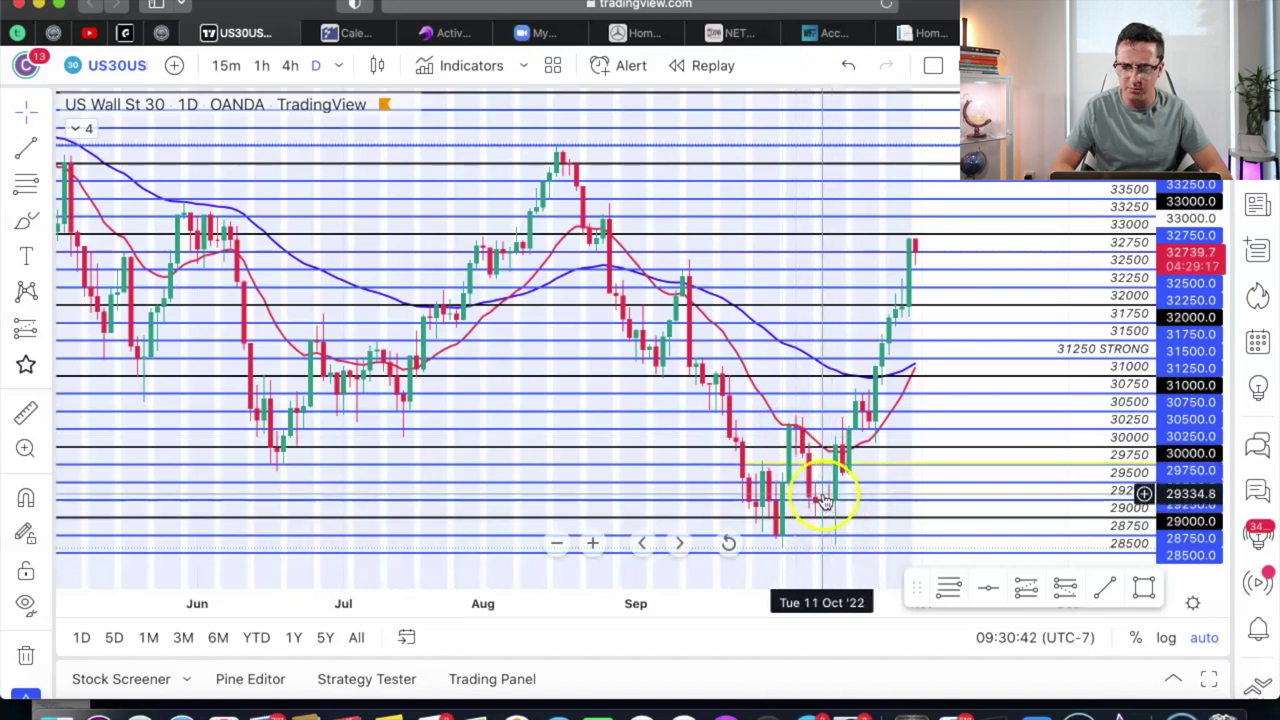
{"action": "left_click", "coordinate": [910, 245]}
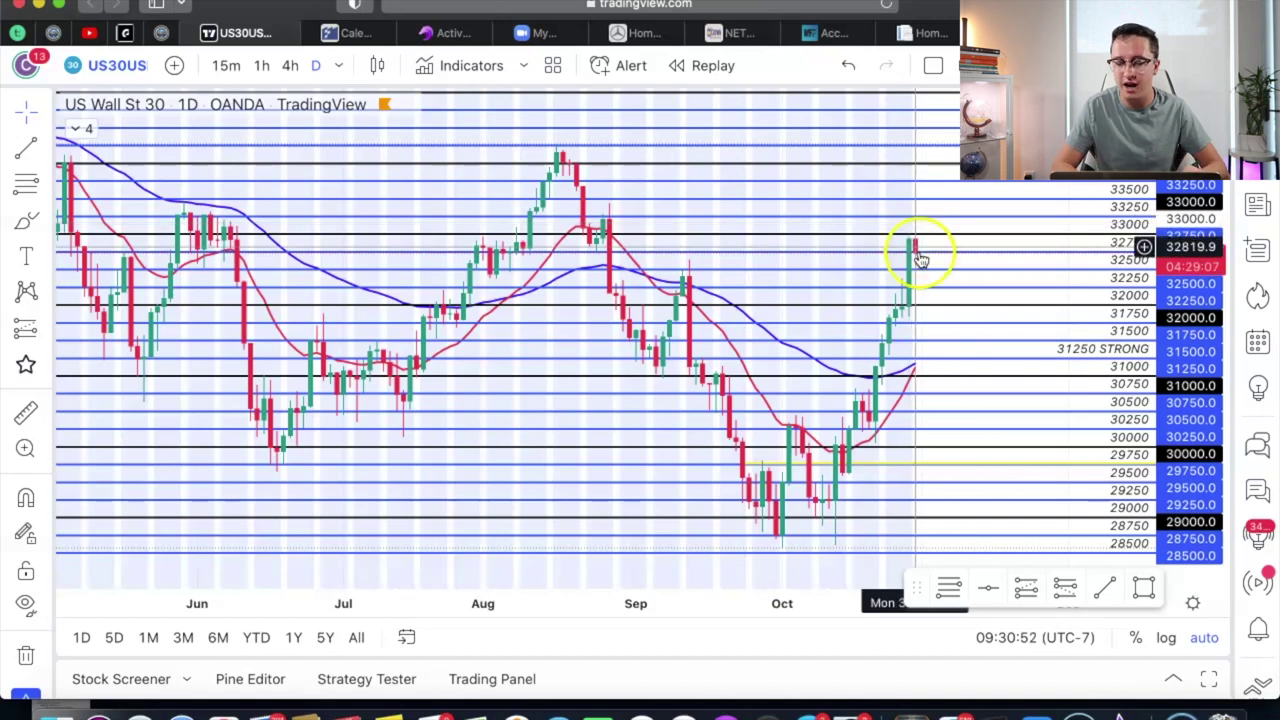
{"action": "left_click_drag", "start_coordinate": [910, 245], "coordinate": [901, 277]}
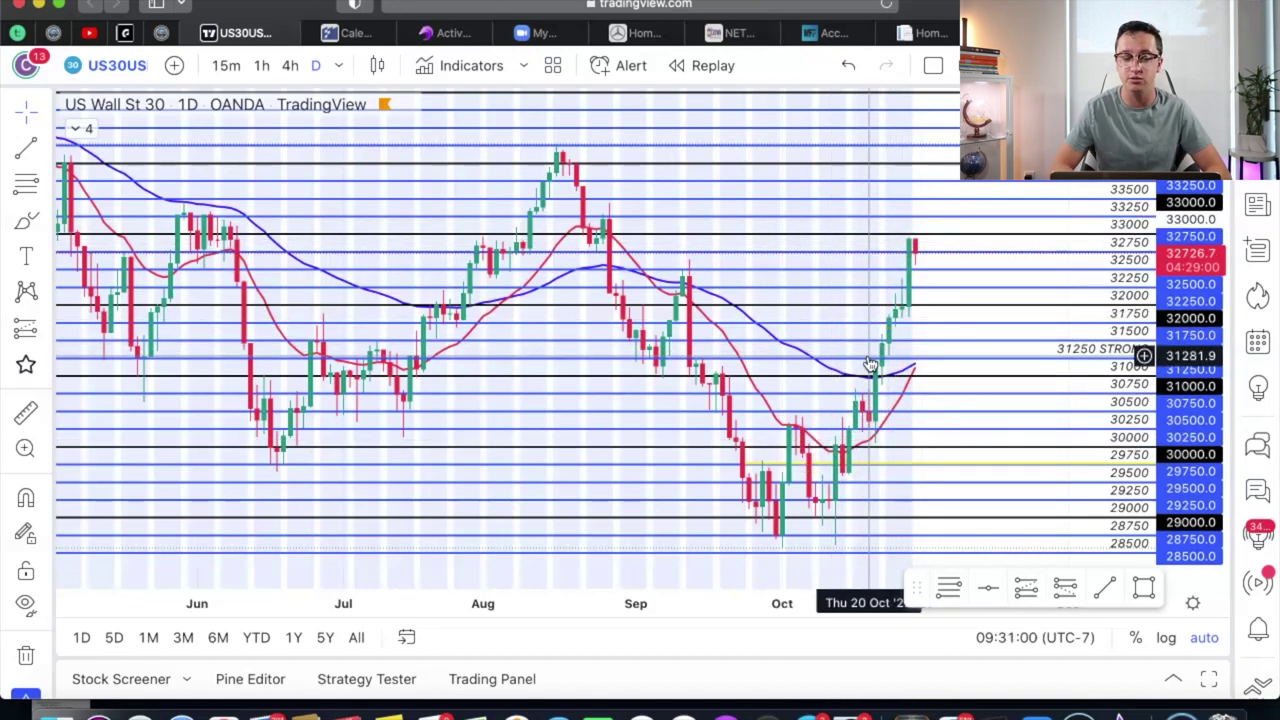
{"action": "left_click", "coordinate": [224, 67]}
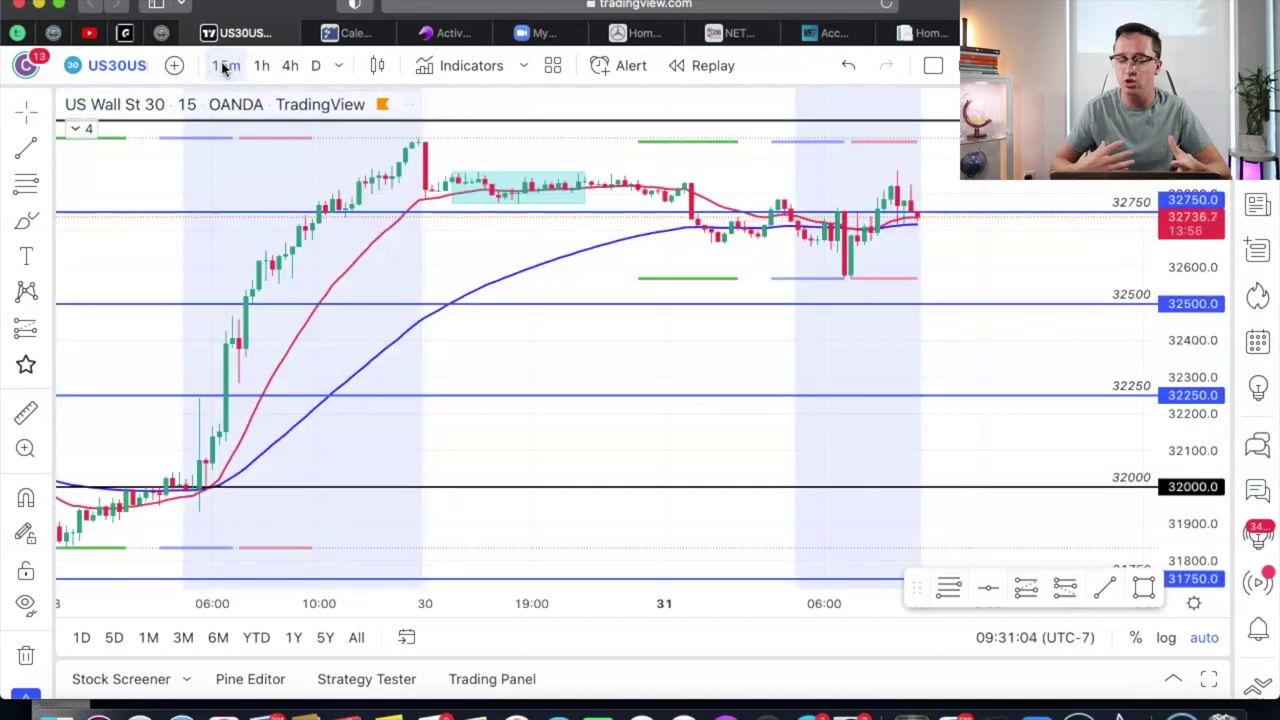
Jump the 15-minute chart to the date 2022-10-24 at 00:00
{"action": "left_click", "coordinate": [400, 637]}
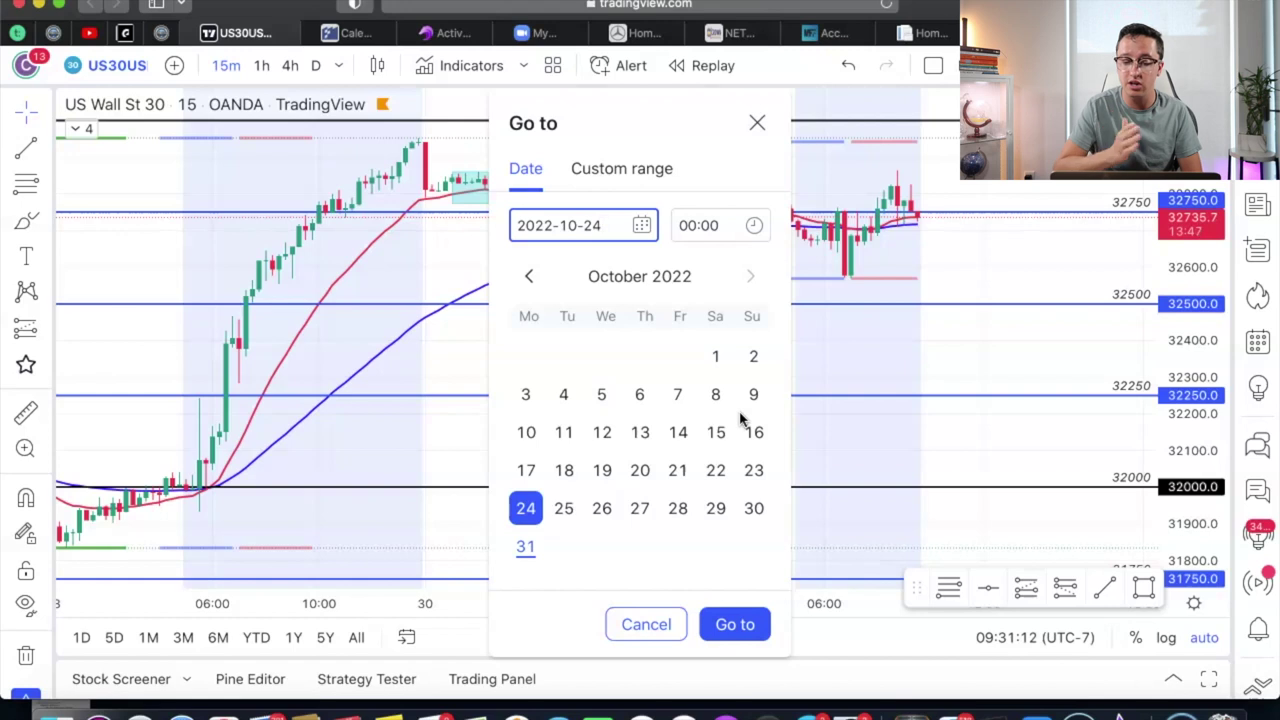
{"action": "left_click", "coordinate": [525, 470]}
{"action": "left_click", "coordinate": [758, 626]}
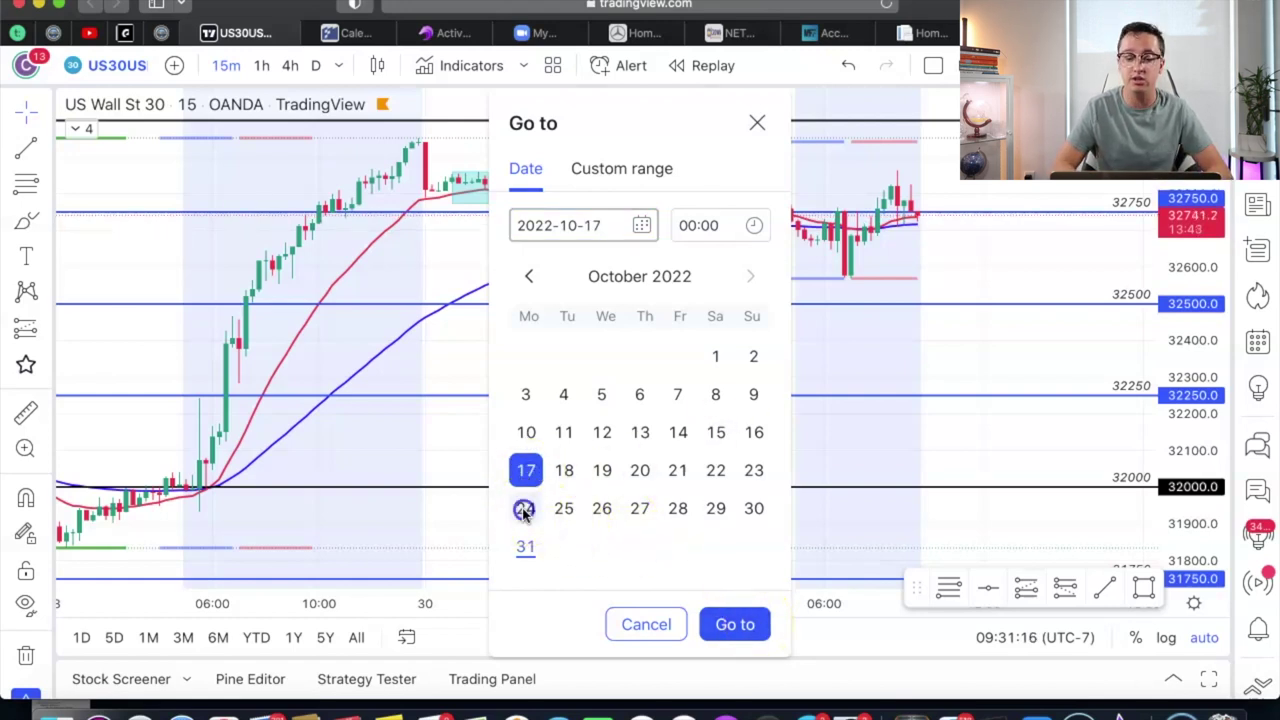
{"action": "left_click", "coordinate": [525, 508]}
{"action": "left_click", "coordinate": [740, 624]}
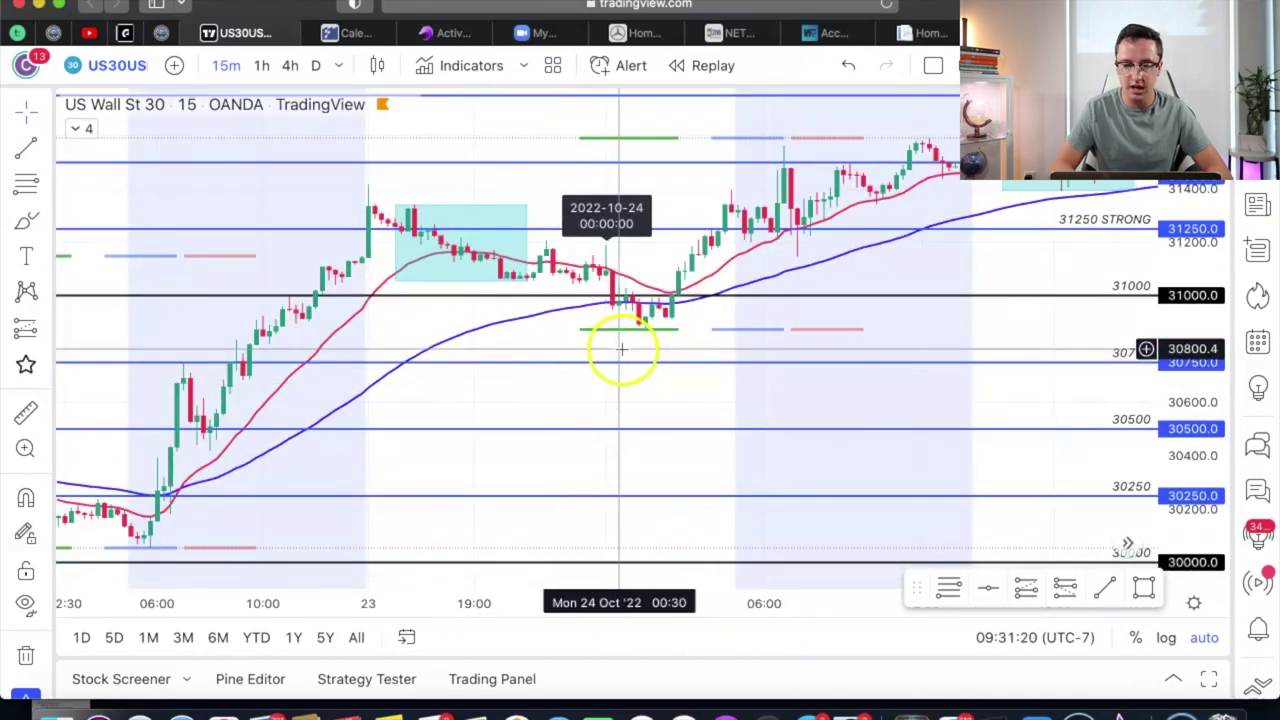
Examine the price action leading into 24 October 2022 and around the 31250 level during that morning's session
{"action": "scroll", "coordinate": [622, 347], "scroll_direction": "right", "scroll_amount": 3}
{"action": "left_click_drag", "start_coordinate": [630, 338], "coordinate": [596, 302]}
{"action": "scroll", "coordinate": [596, 302], "scroll_direction": "down", "scroll_amount": 5}
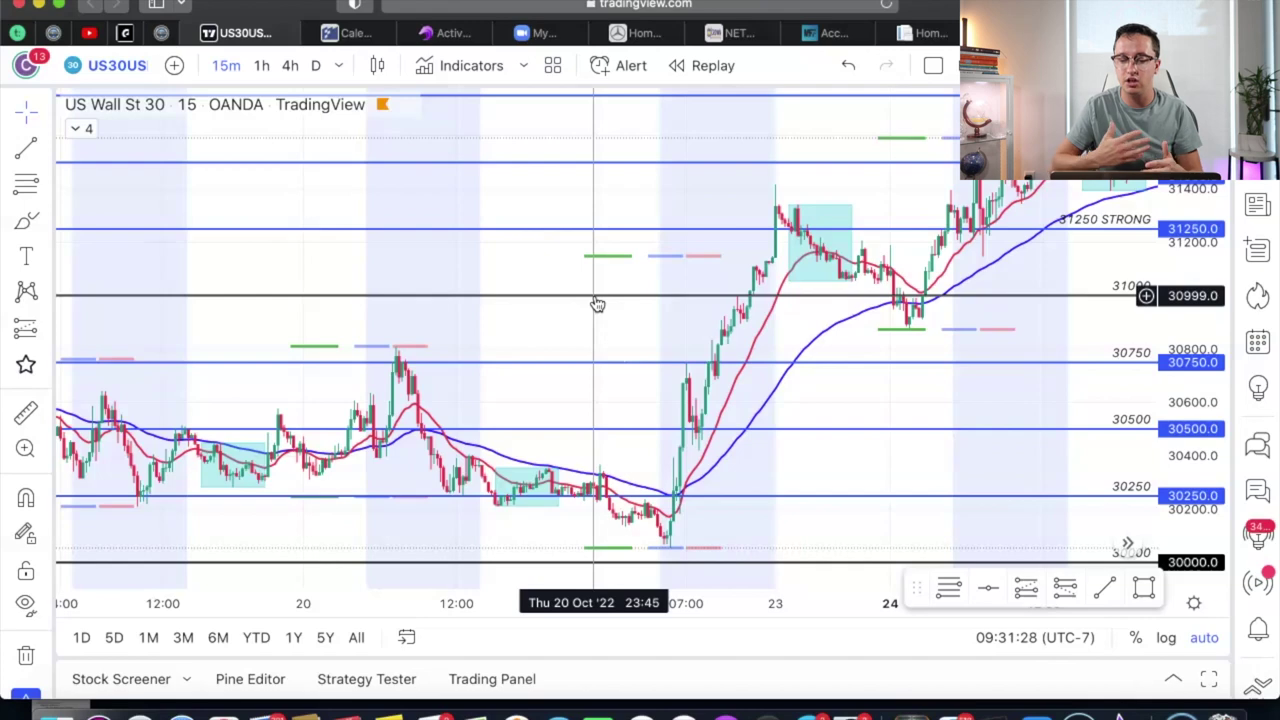
{"action": "left_click", "coordinate": [894, 338]}
{"action": "scroll", "coordinate": [891, 345], "scroll_direction": "up", "scroll_amount": 3}
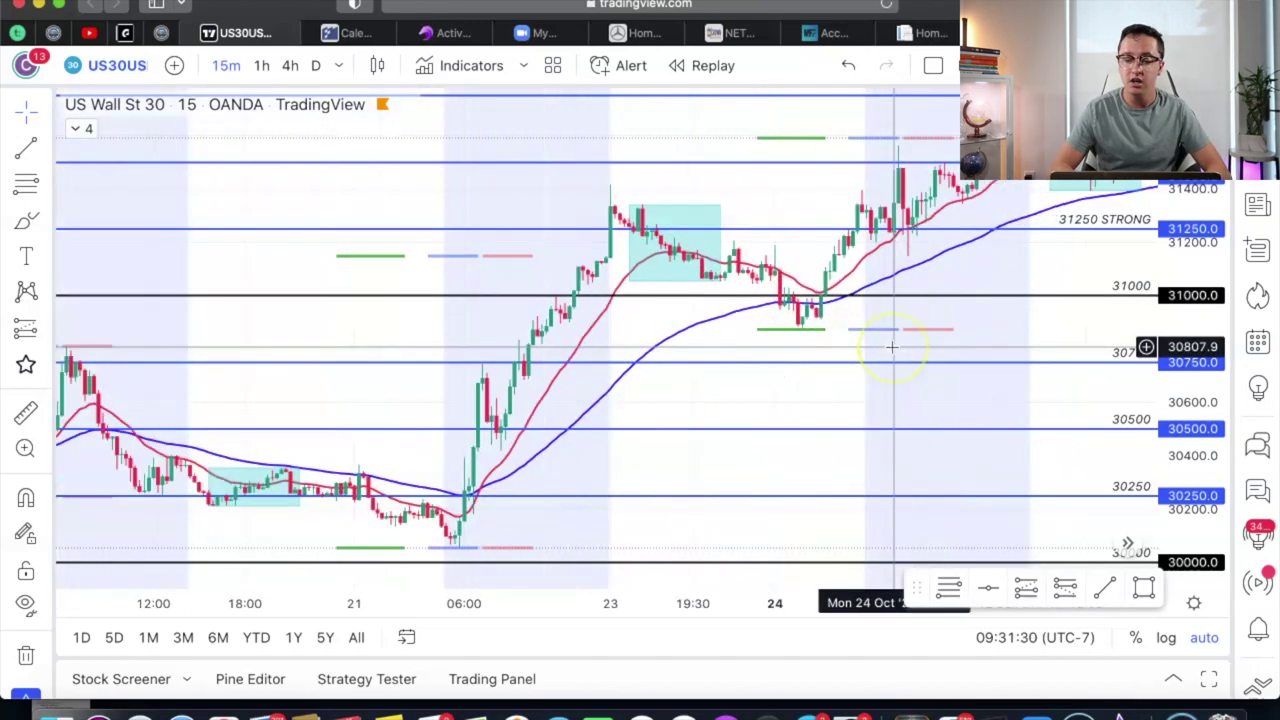
{"action": "scroll", "coordinate": [891, 346], "scroll_direction": "up", "scroll_amount": 4}
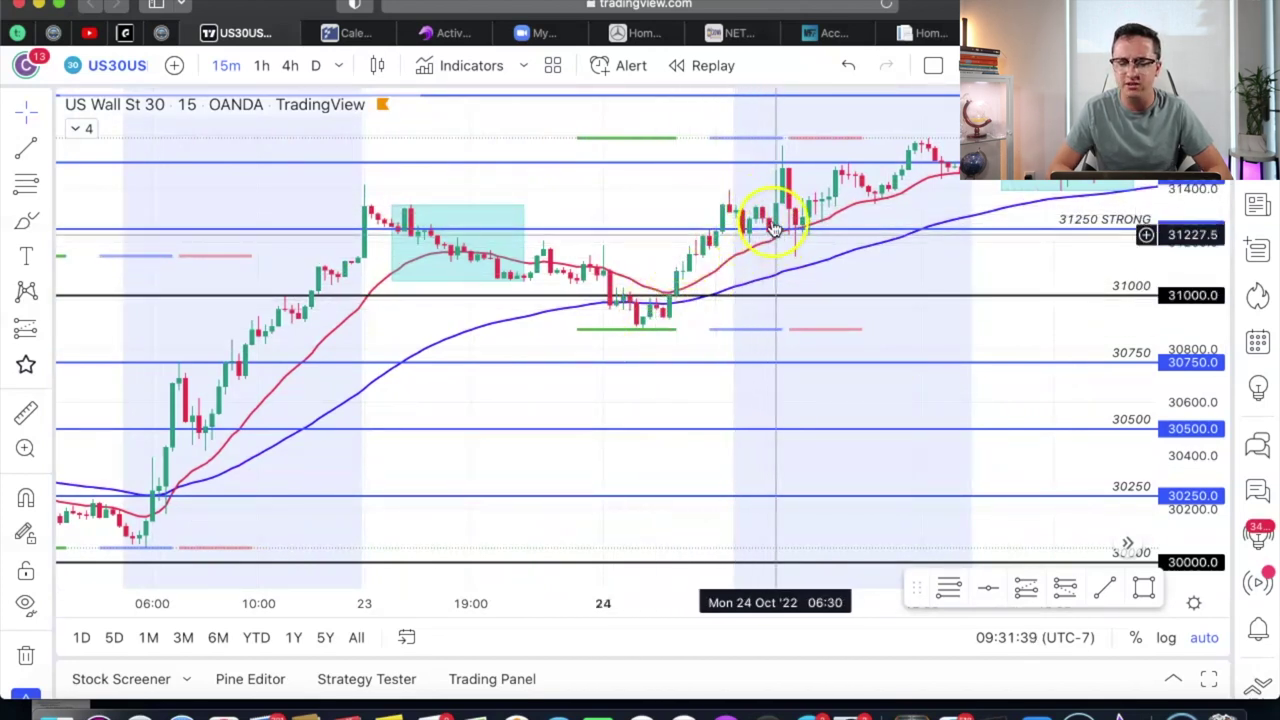
{"action": "scroll", "coordinate": [779, 235], "scroll_direction": "up", "scroll_amount": 1}
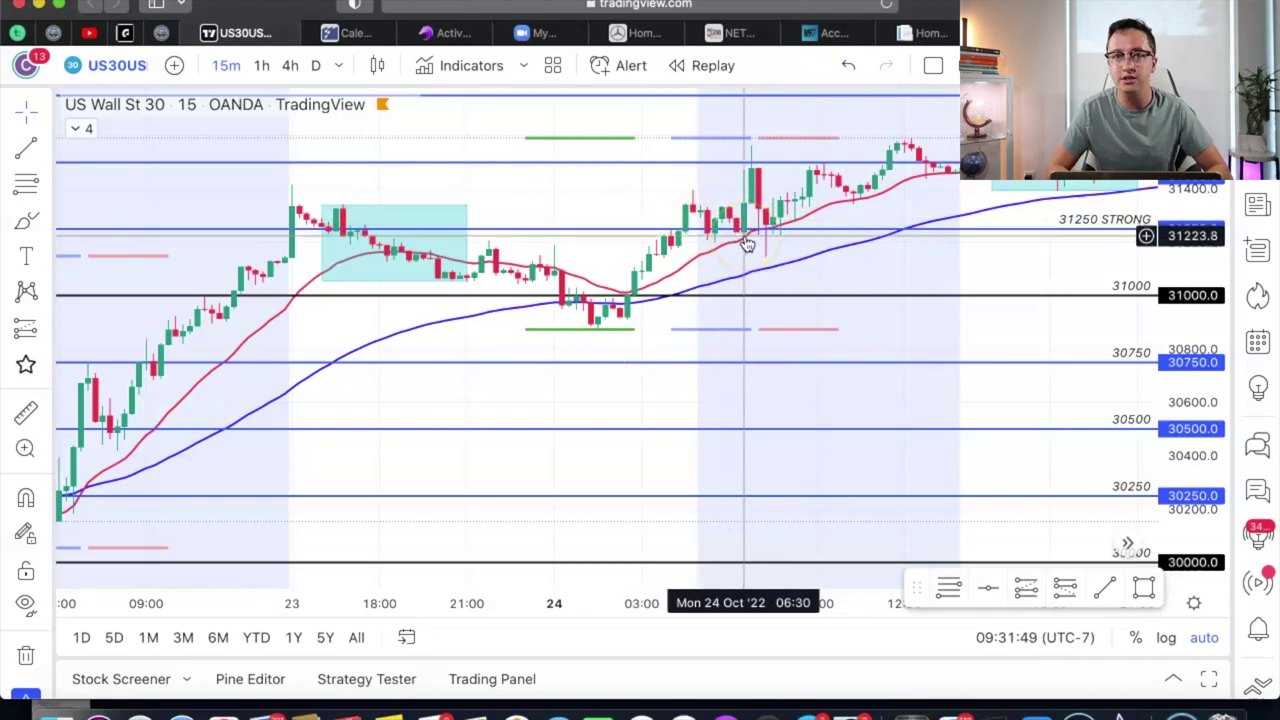
Place a text note below the 30750 level near 24 October 06:15 with the lines "W = BUY" and "V = BUY"
{"action": "left_click", "coordinate": [26, 256]}
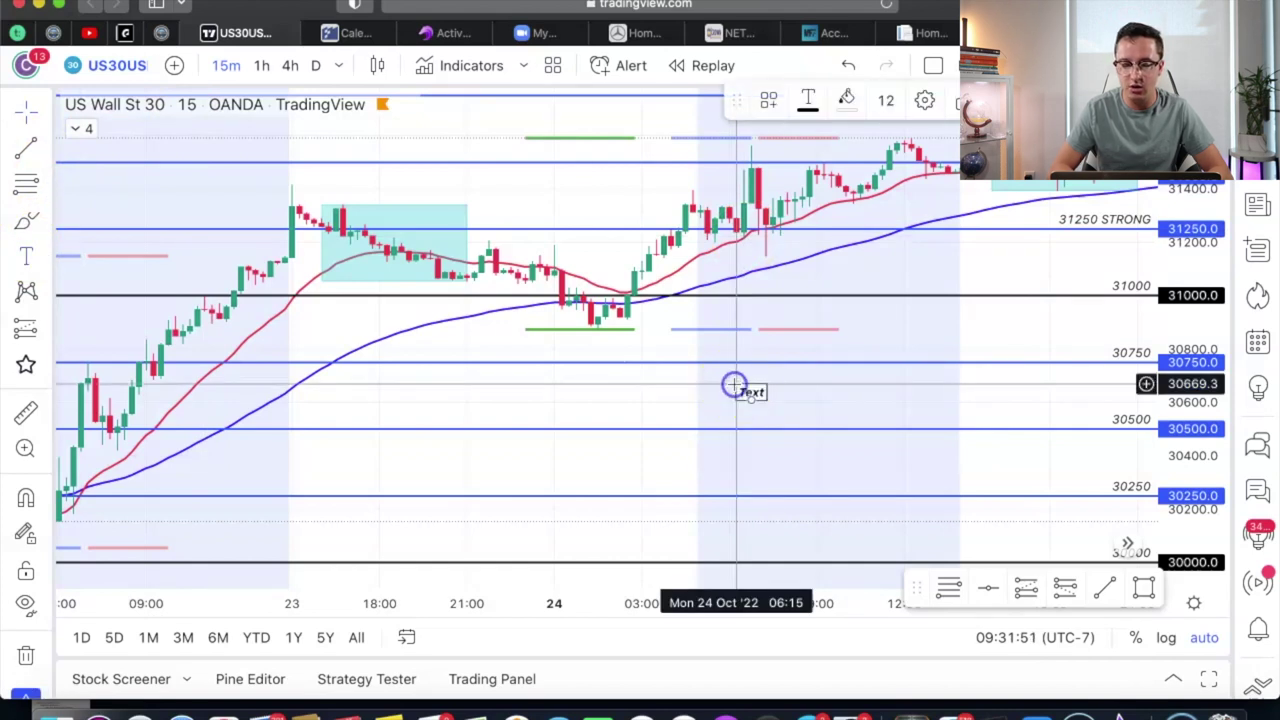
{"action": "left_click", "coordinate": [734, 385]}
{"action": "type", "text": "W = BUY"}
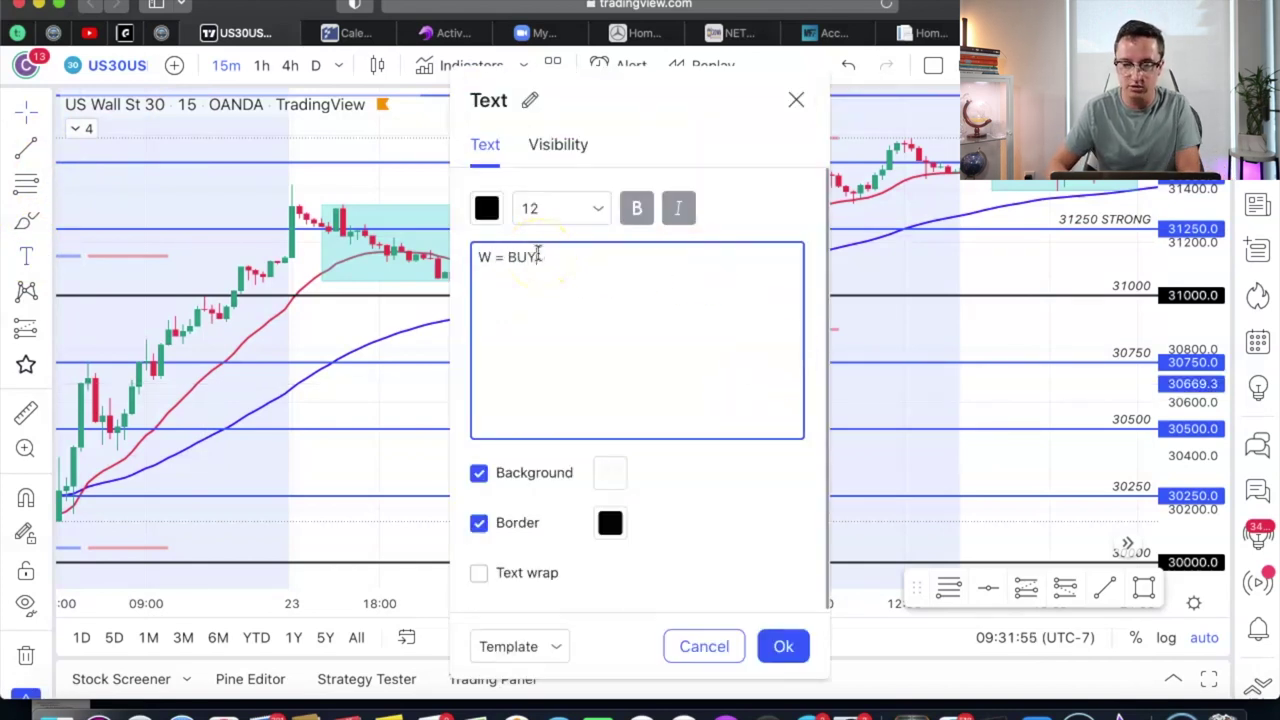
{"action": "type", "text": " V +"}
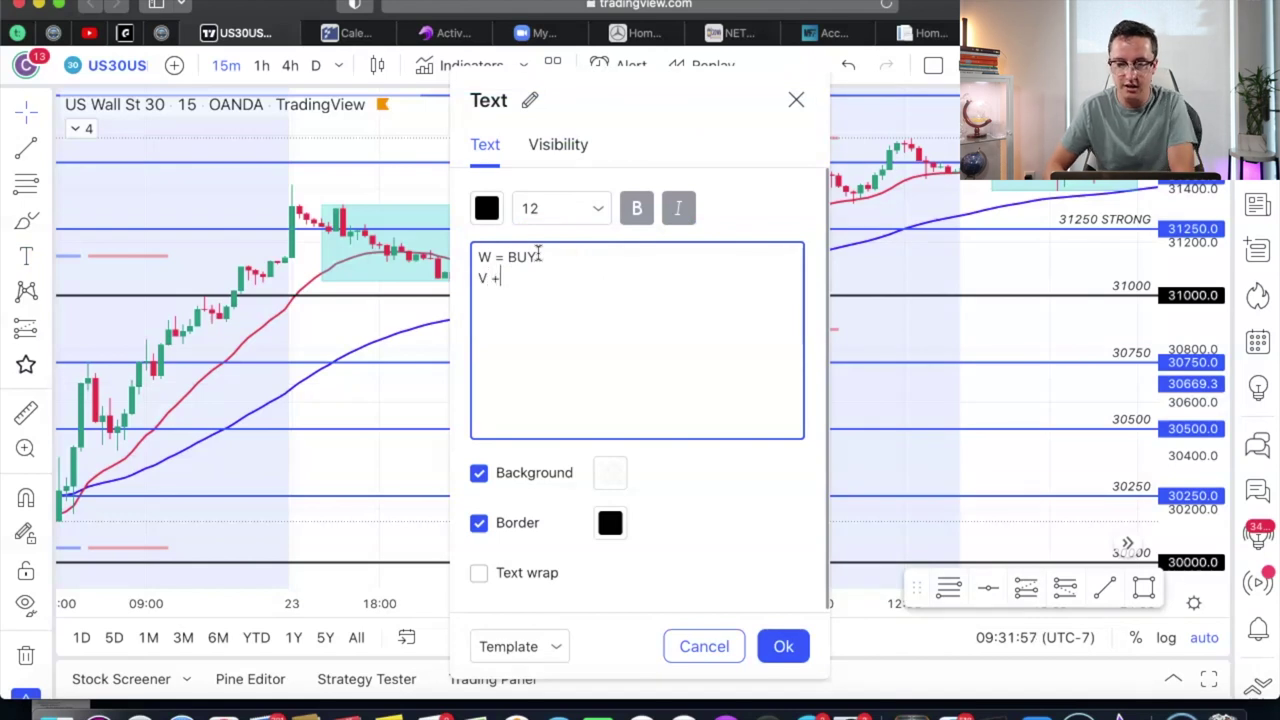
{"action": "key", "text": "BackSpace"}
{"action": "key", "text": "BackSpace"}
{"action": "type", "text": "= B"}
{"action": "key", "text": "BackSpace"}
{"action": "type", "text": "BUY"}
Add the lines "A = Sell" and "V = Sell" to the text note
{"action": "key", "text": "Return"}
{"action": "type", "text": "A"}
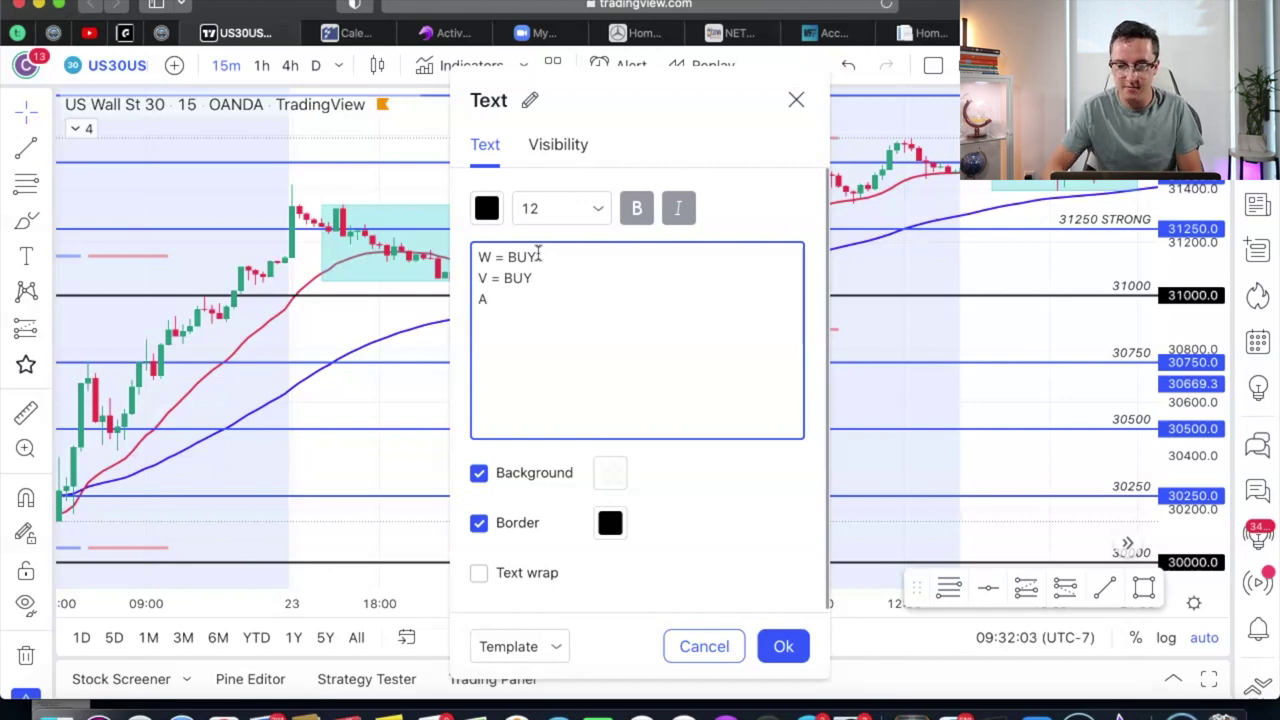
{"action": "type", "text": " = Sell"}
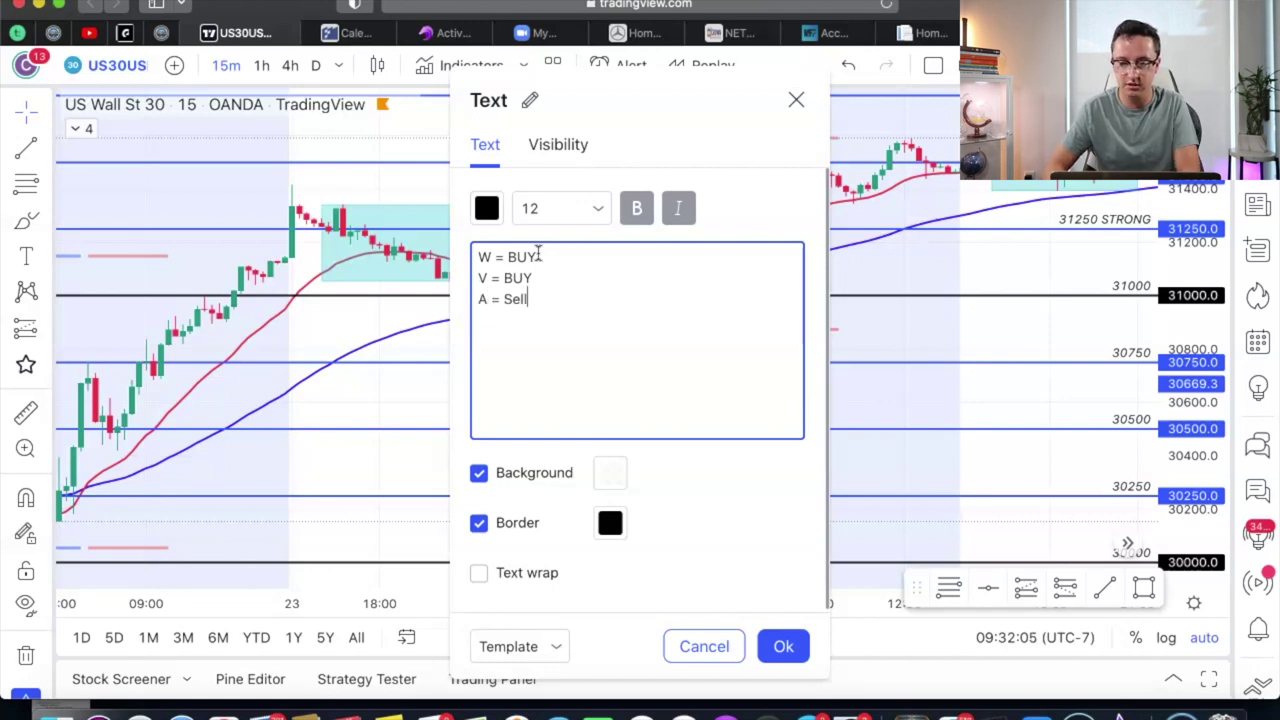
{"action": "key", "text": "Return"}
{"action": "type", "text": "V = SEll"}
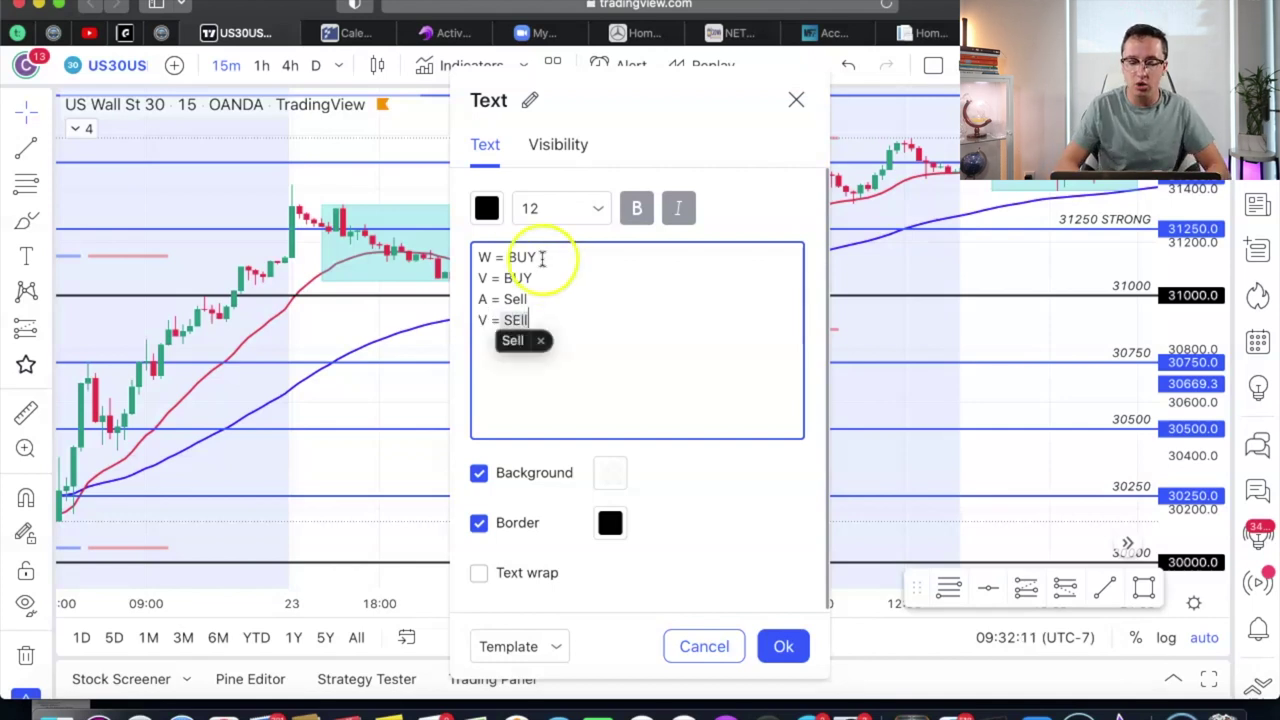
{"action": "left_click", "coordinate": [537, 341]}
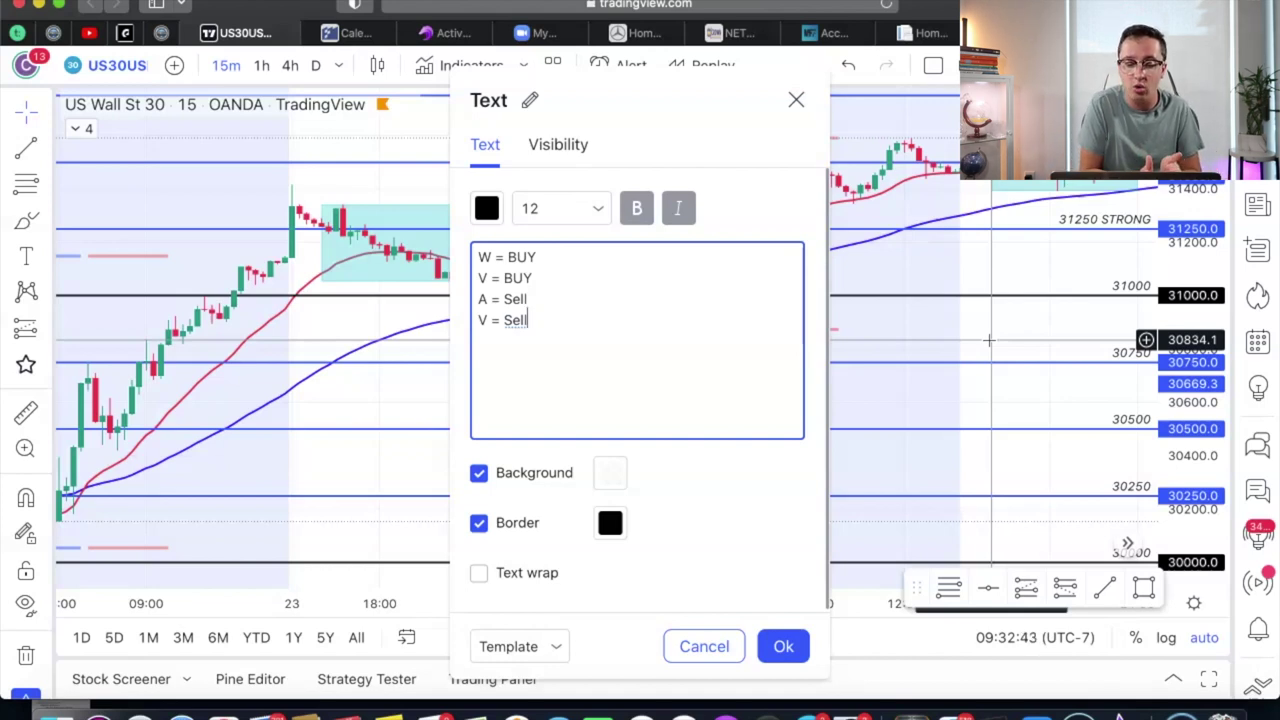
Change the last line of the text note to "M = Sell" and discard the note's edits
{"action": "left_click", "coordinate": [485, 322]}
{"action": "key", "text": "BackSpace"}
{"action": "type", "text": "W"}
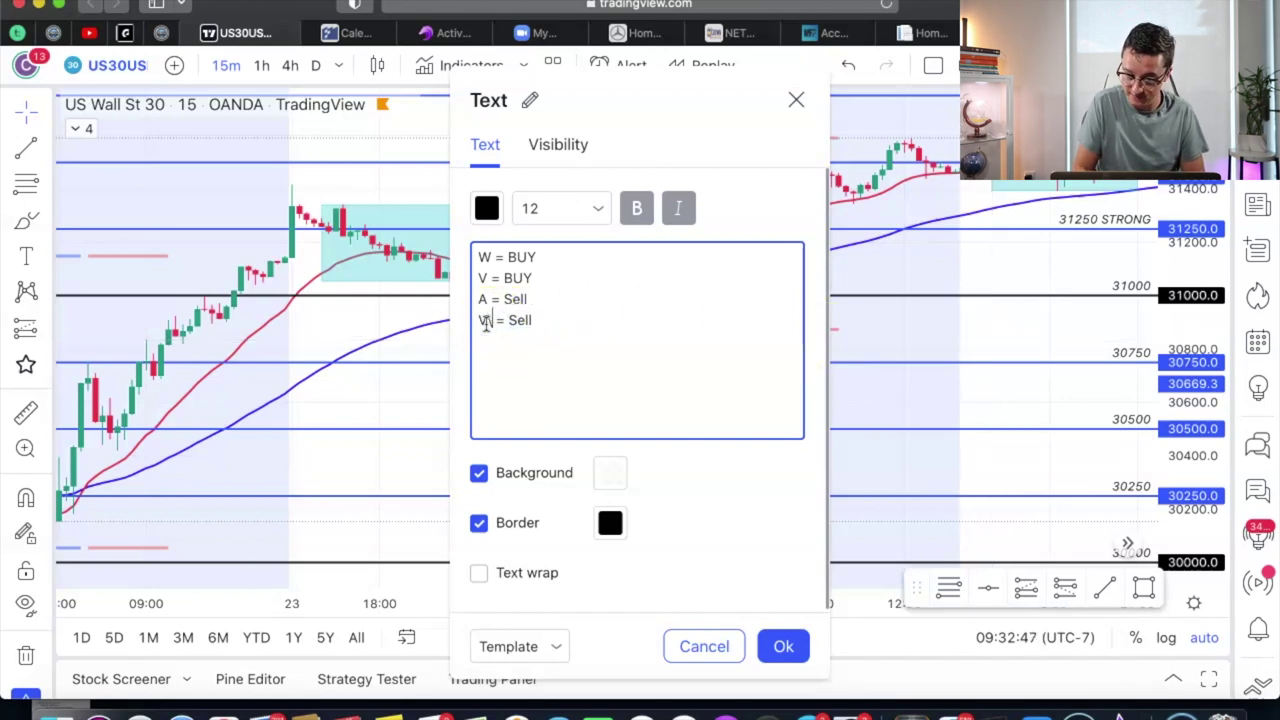
{"action": "key", "text": "BackSpace"}
{"action": "type", "text": "m"}
{"action": "key", "text": "BackSpace"}
{"action": "type", "text": "M"}
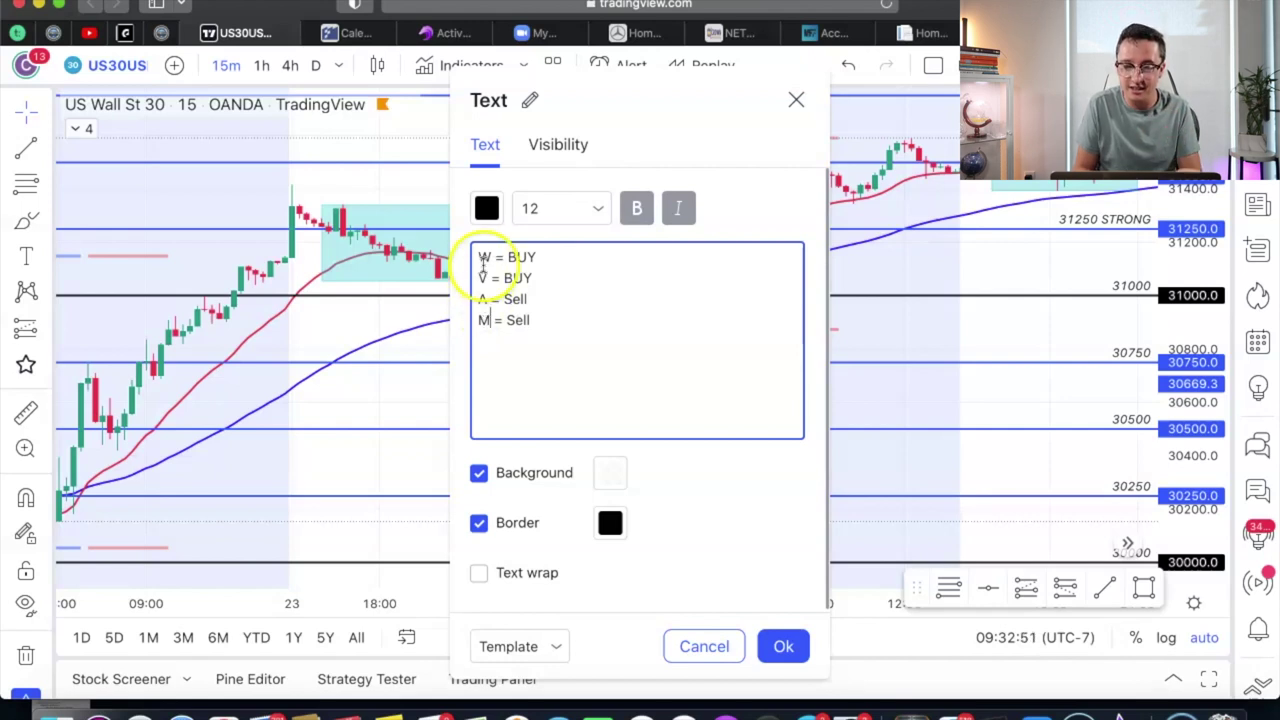
{"action": "left_click", "coordinate": [704, 647]}
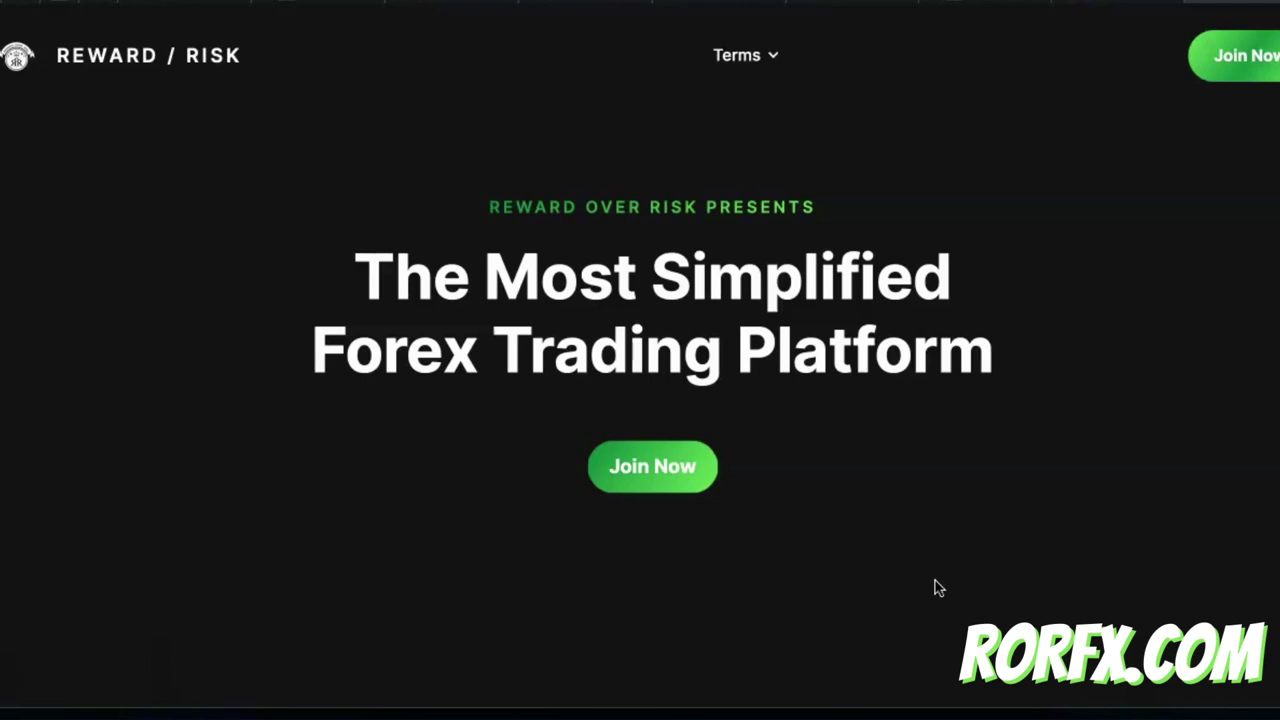
Switch to the Reward Over Risk website, start the FX University checkout and enter the promotion code "FX"
{"action": "left_click", "coordinate": [688, 470]}
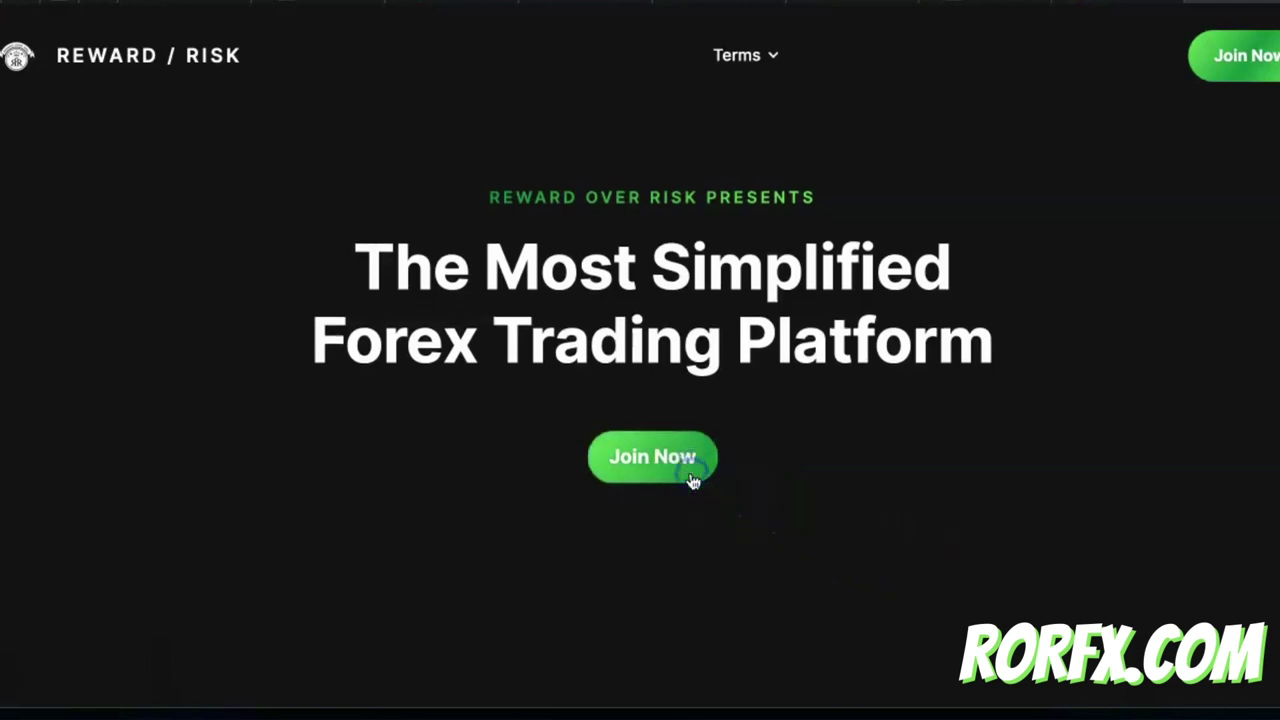
{"action": "scroll", "coordinate": [691, 480], "scroll_direction": "down", "scroll_amount": 10}
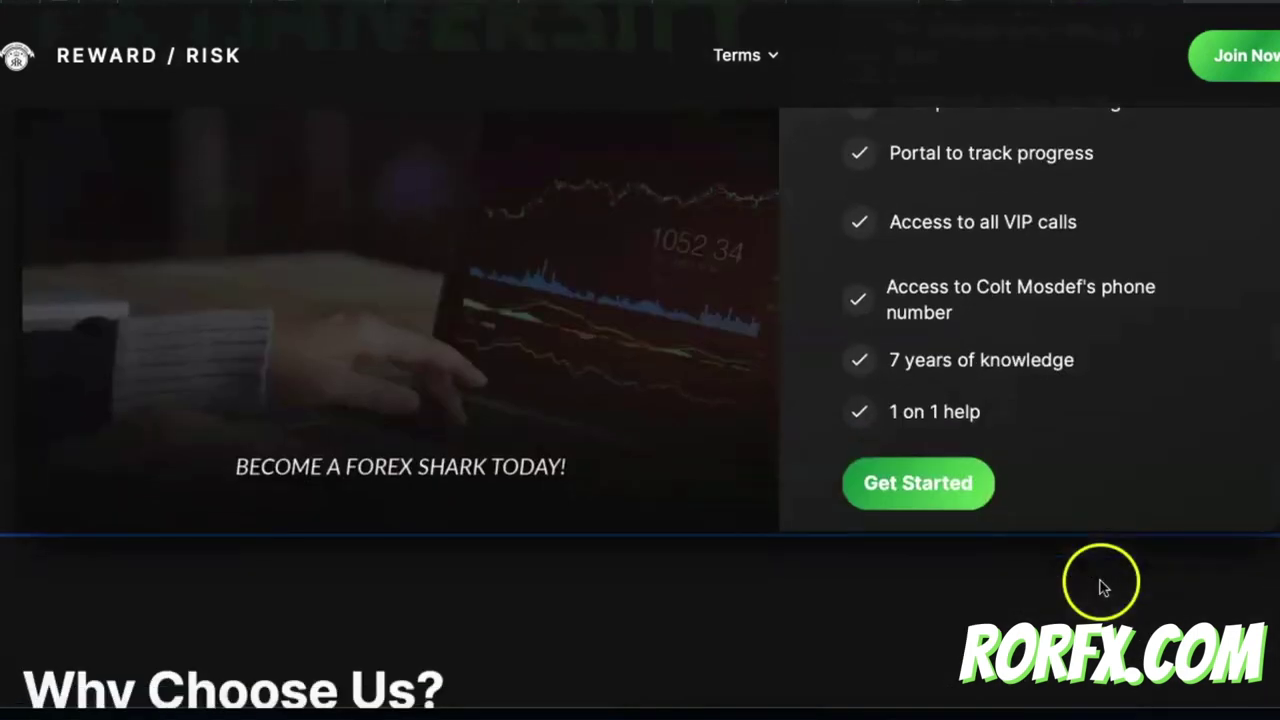
{"action": "left_click", "coordinate": [953, 485]}
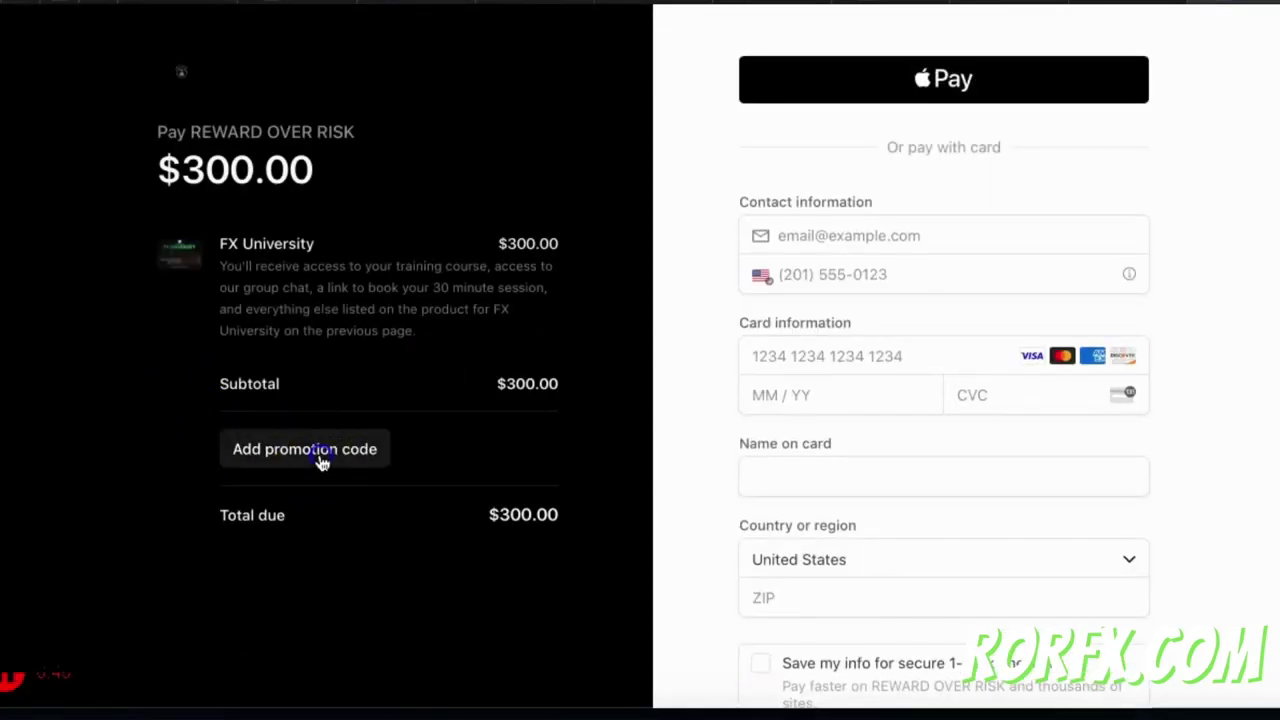
{"action": "left_click", "coordinate": [318, 460]}
{"action": "type", "text": "FX"}
{"action": "key", "text": "Return"}
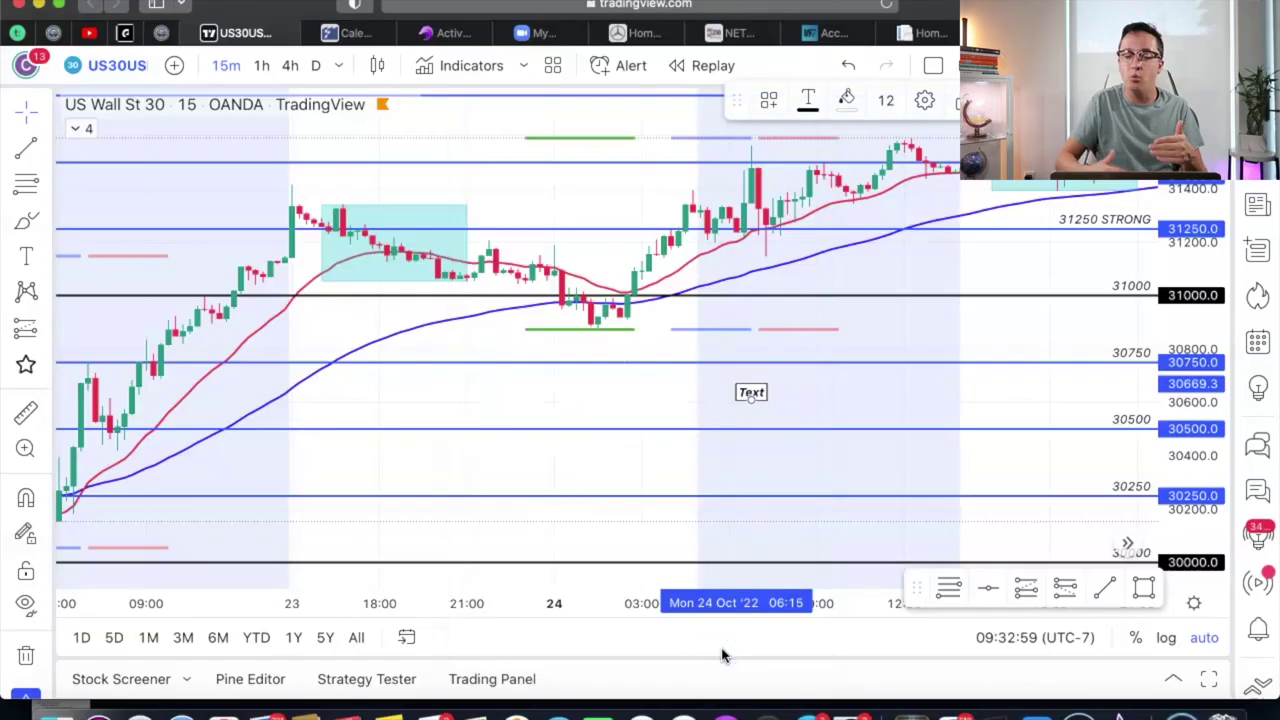
Switch back to the TradingView chart and delete the placeholder text label below the 30750 level
{"action": "key", "text": "Delete"}
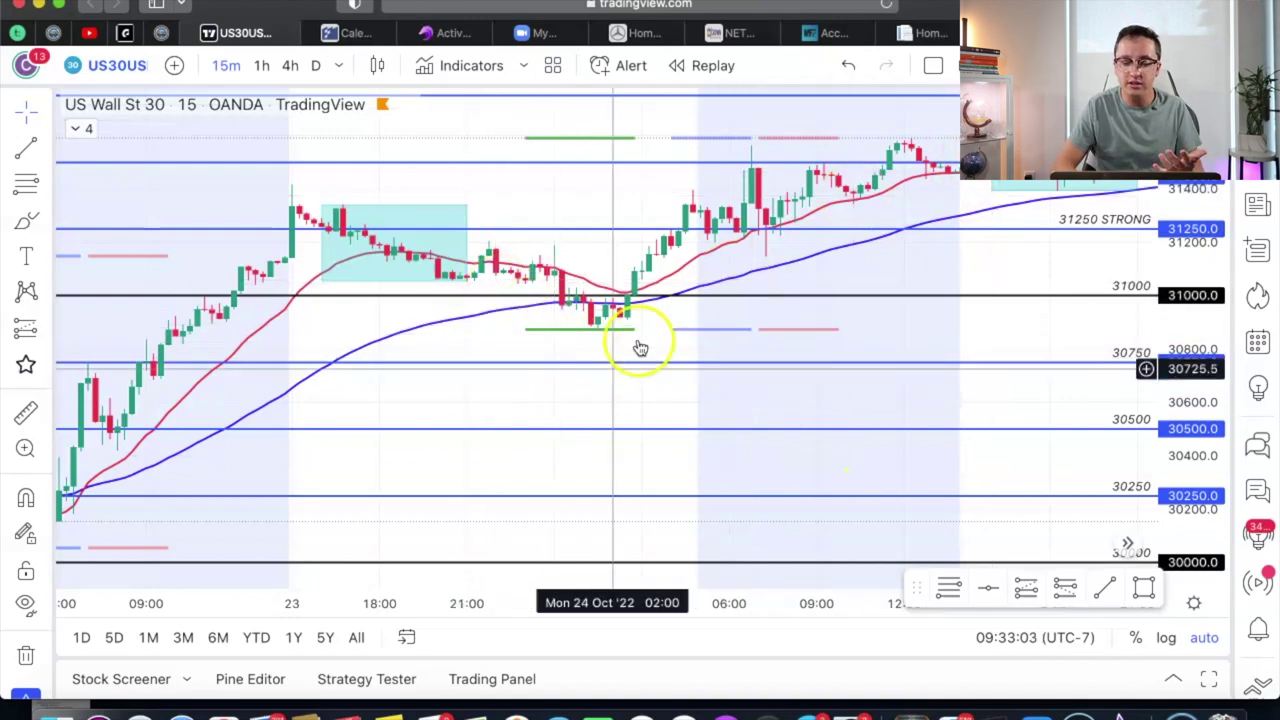
Brush a green V beneath the 24 October dip and an inverted V over the 23 October peak, and undo both strokes
{"action": "left_click", "coordinate": [26, 222]}
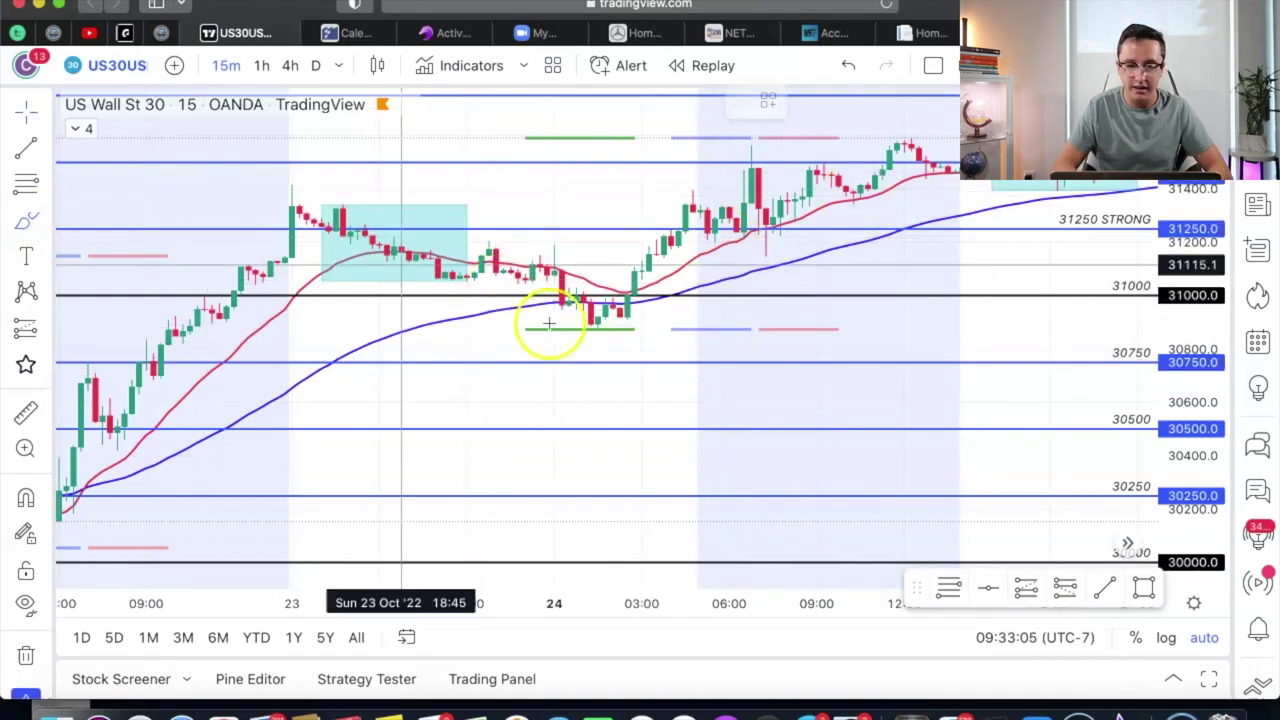
{"action": "mouse_move", "coordinate": [316, 235]}
{"action": "left_mouse_down"}
{"action": "mouse_move", "coordinate": [597, 366]}
{"action": "mouse_move", "coordinate": [724, 225]}
{"action": "left_mouse_up"}
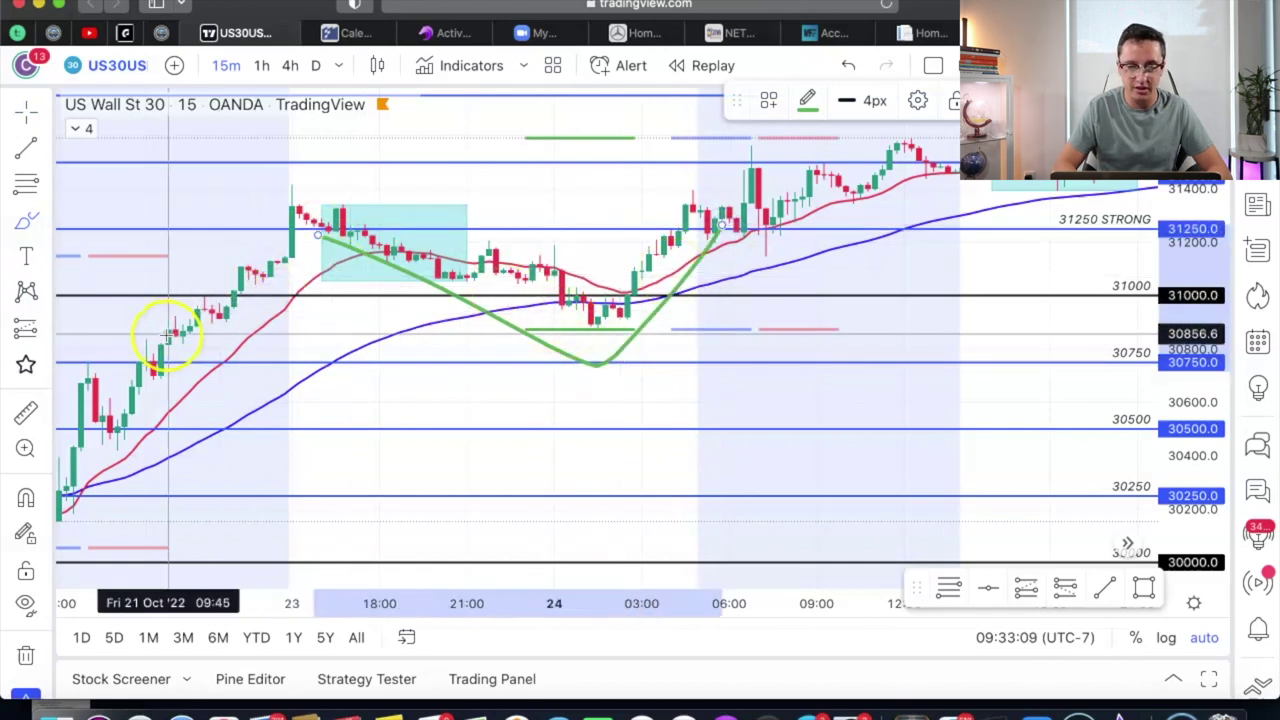
{"action": "mouse_move", "coordinate": [140, 338]}
{"action": "left_mouse_down"}
{"action": "mouse_move", "coordinate": [271, 166]}
{"action": "mouse_move", "coordinate": [525, 258]}
{"action": "left_mouse_up"}
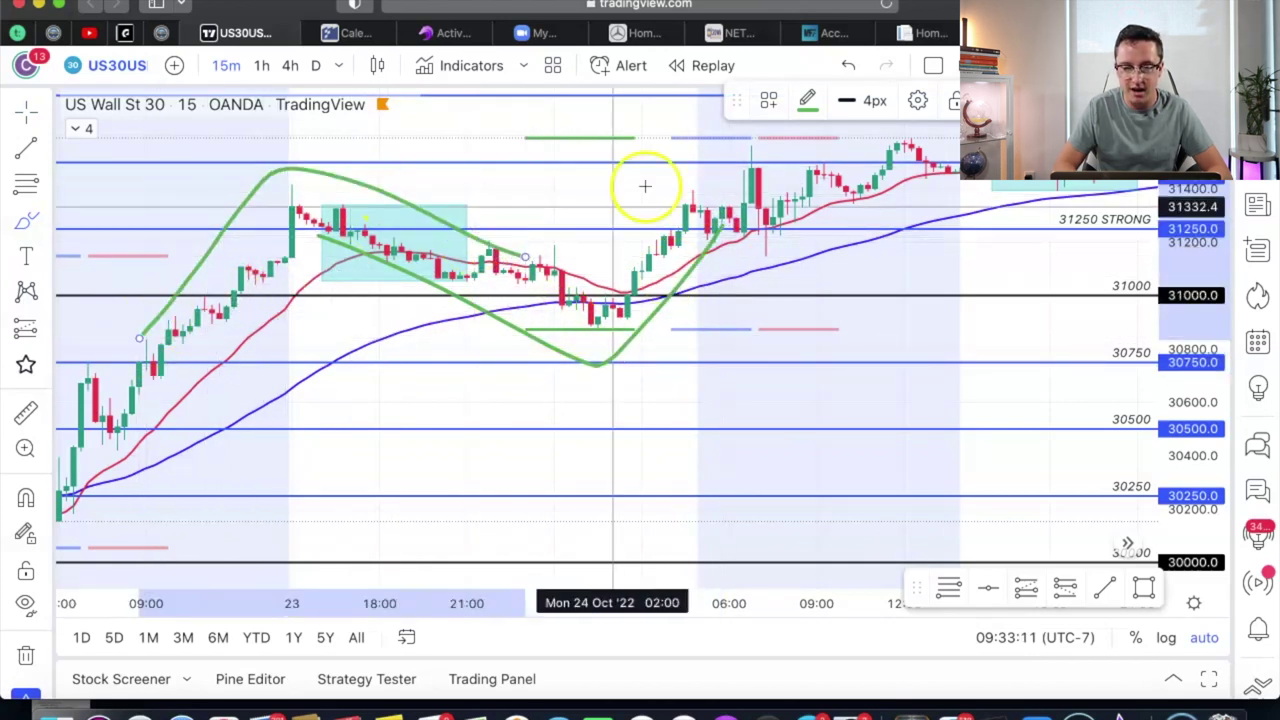
{"action": "left_click", "coordinate": [848, 64]}
{"action": "left_click", "coordinate": [848, 64]}
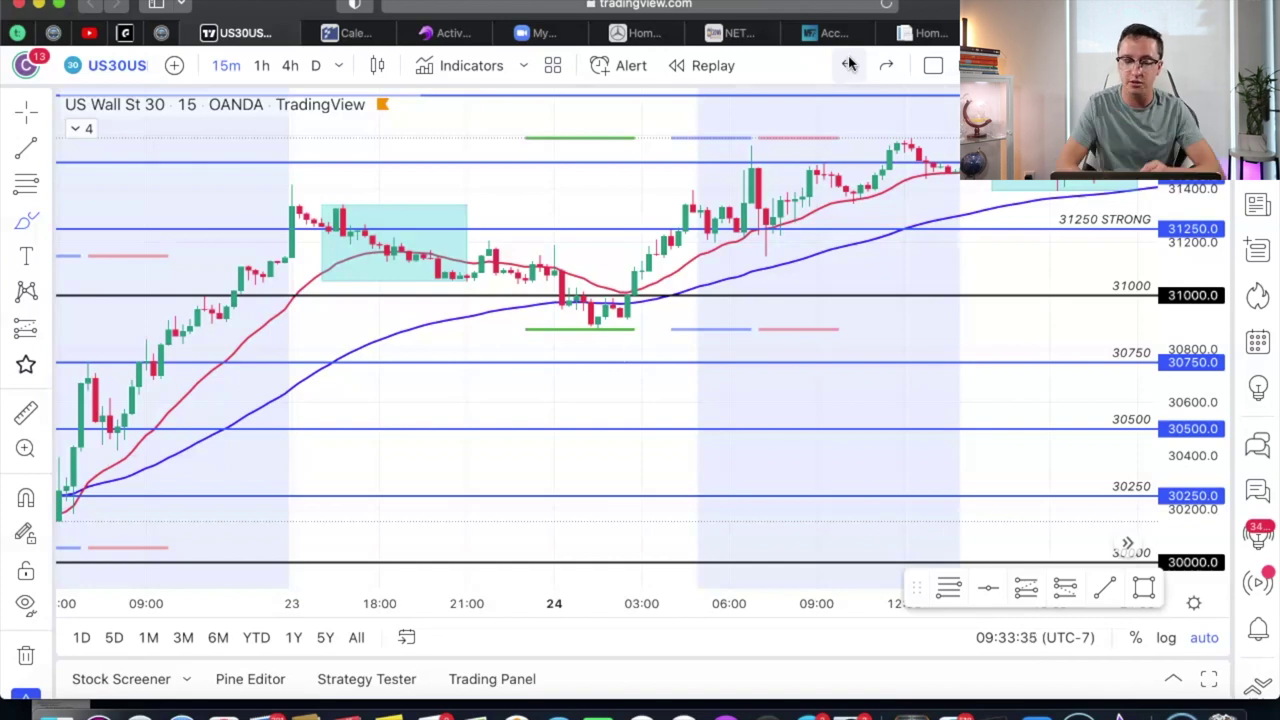
Brush the double-bottom W shape over the 24 October low just below 31000 and undo the stroke
{"action": "left_click", "coordinate": [553, 278]}
{"action": "mouse_move", "coordinate": [553, 278]}
{"action": "left_mouse_down"}
{"action": "mouse_move", "coordinate": [577, 328]}
{"action": "mouse_move", "coordinate": [606, 298]}
{"action": "mouse_move", "coordinate": [620, 323]}
{"action": "left_mouse_up"}
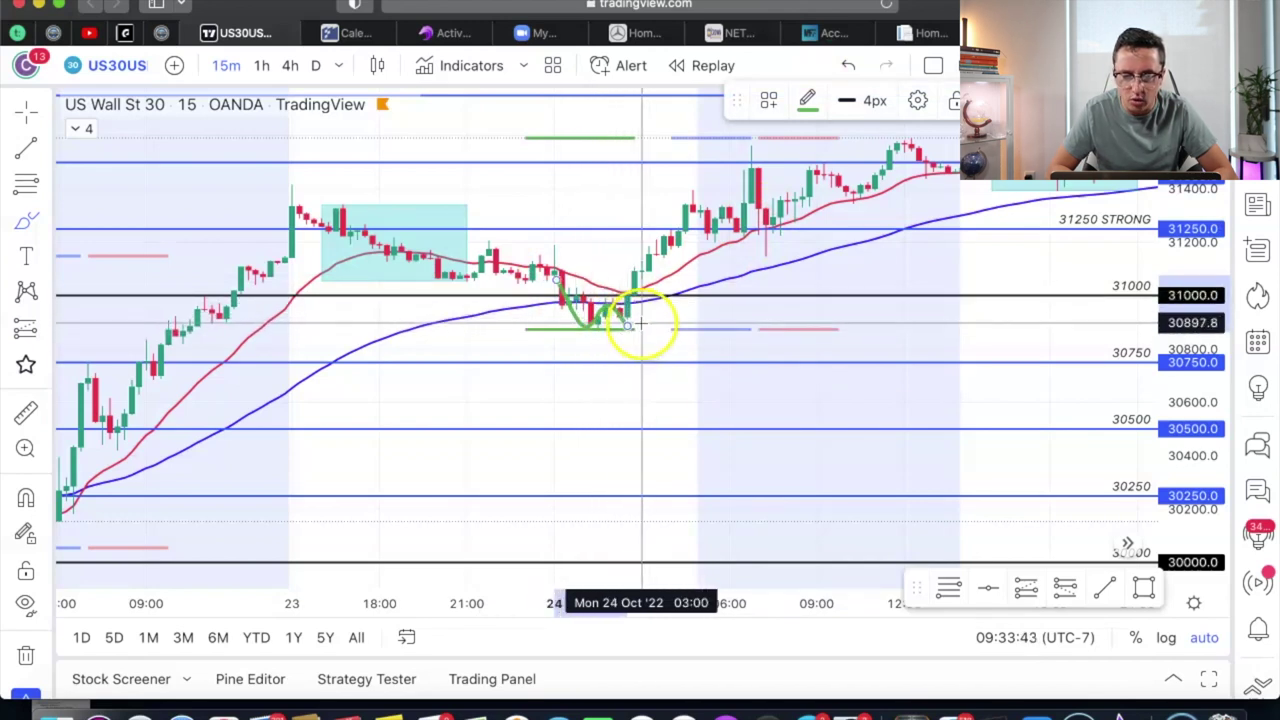
{"action": "left_click", "coordinate": [852, 70]}
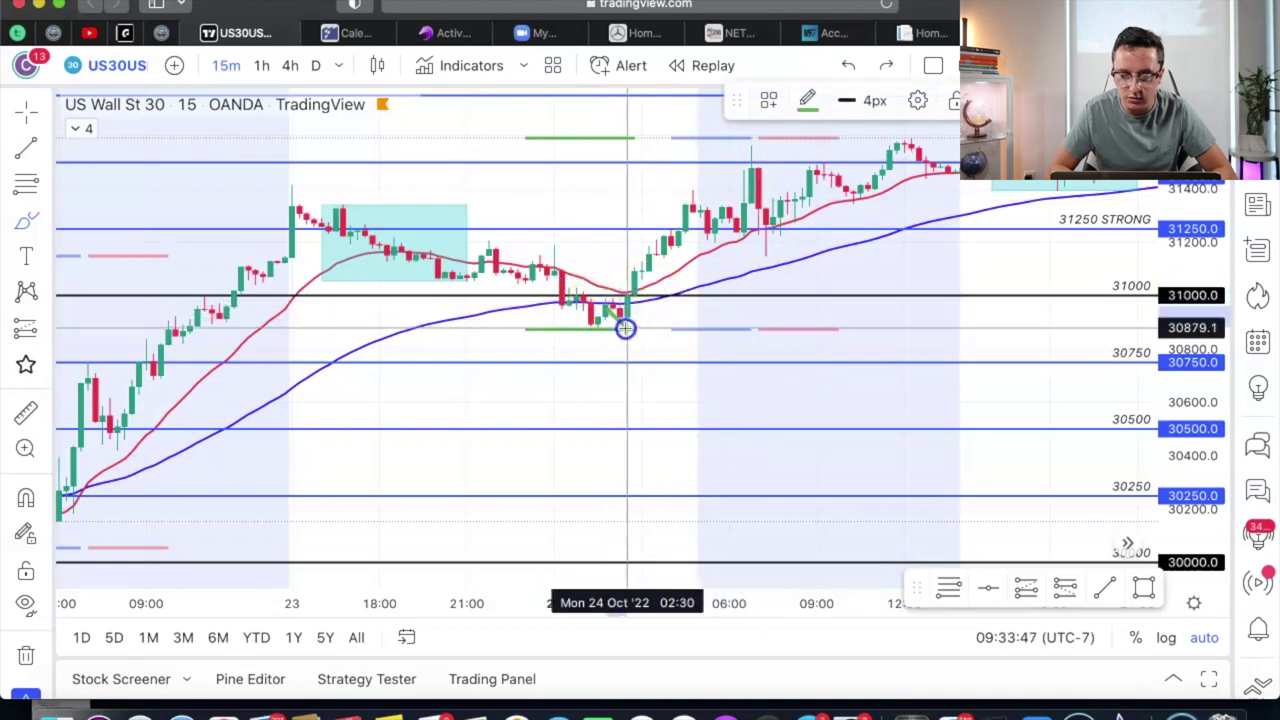
Brush a small V through the second low around 24 October 02:30 and undo the strokes
{"action": "left_click_drag", "start_coordinate": [629, 327], "coordinate": [609, 314]}
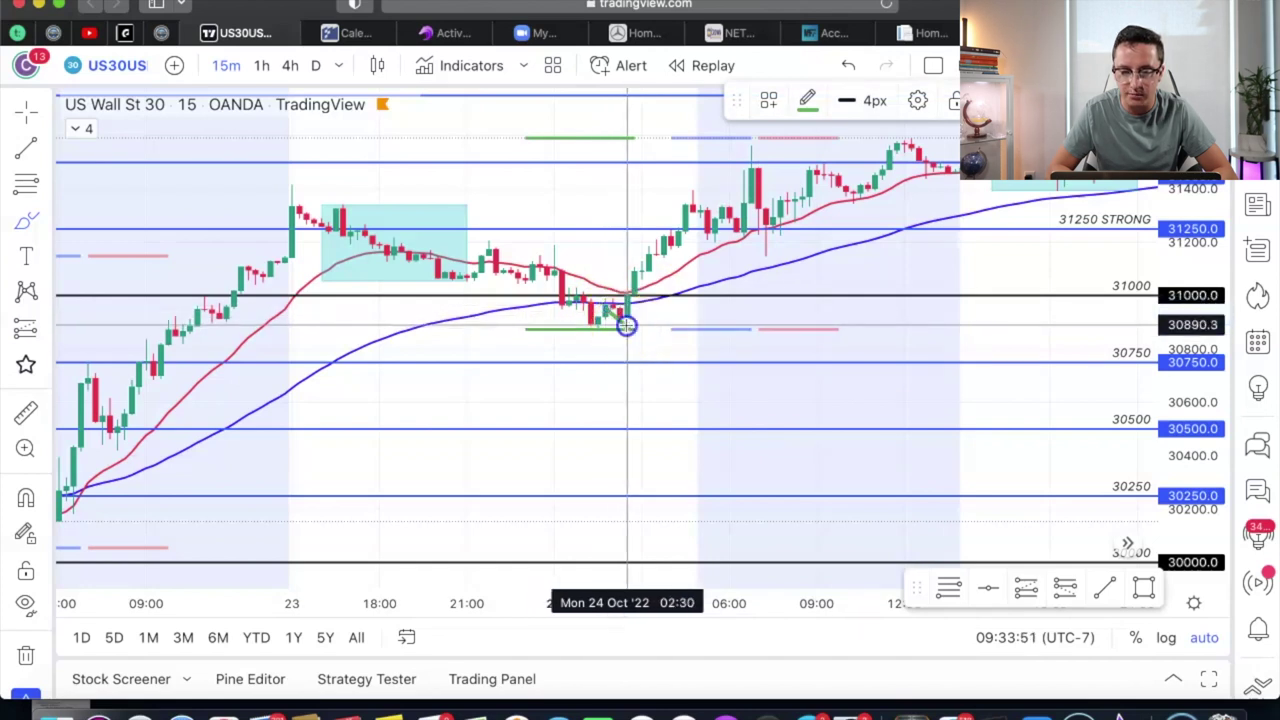
{"action": "left_click_drag", "start_coordinate": [626, 325], "coordinate": [654, 266]}
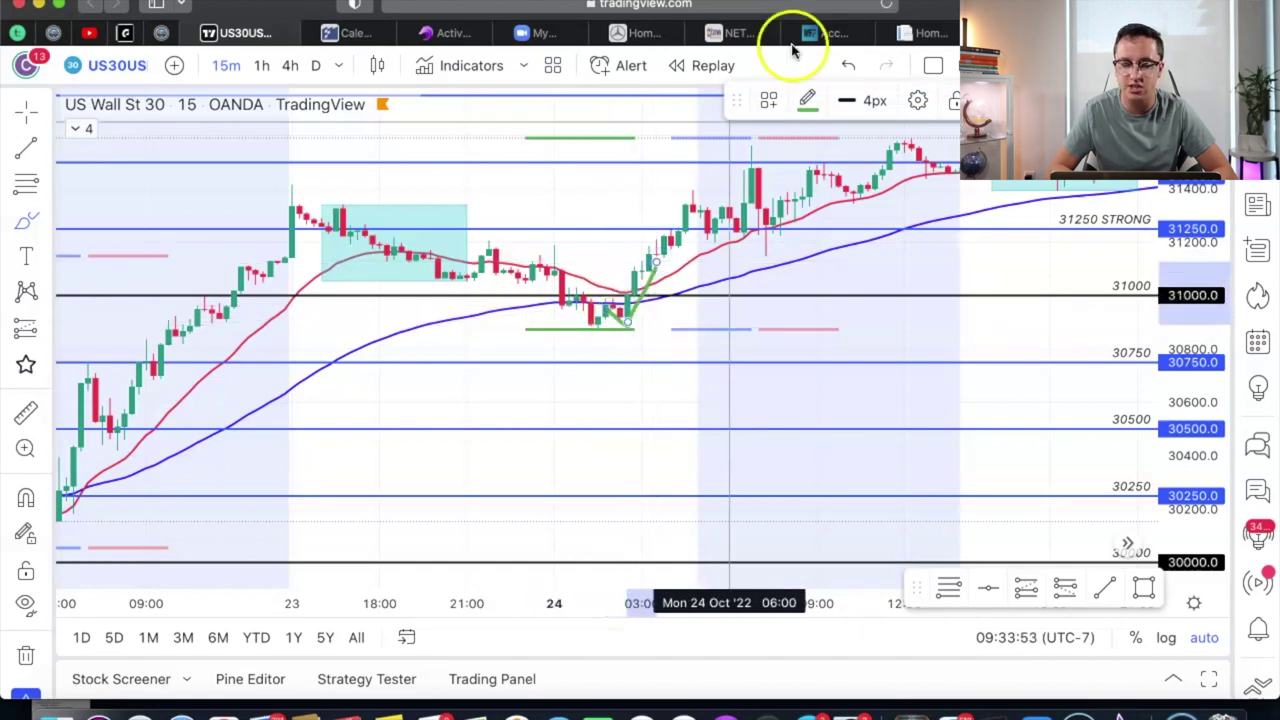
{"action": "left_click", "coordinate": [851, 60]}
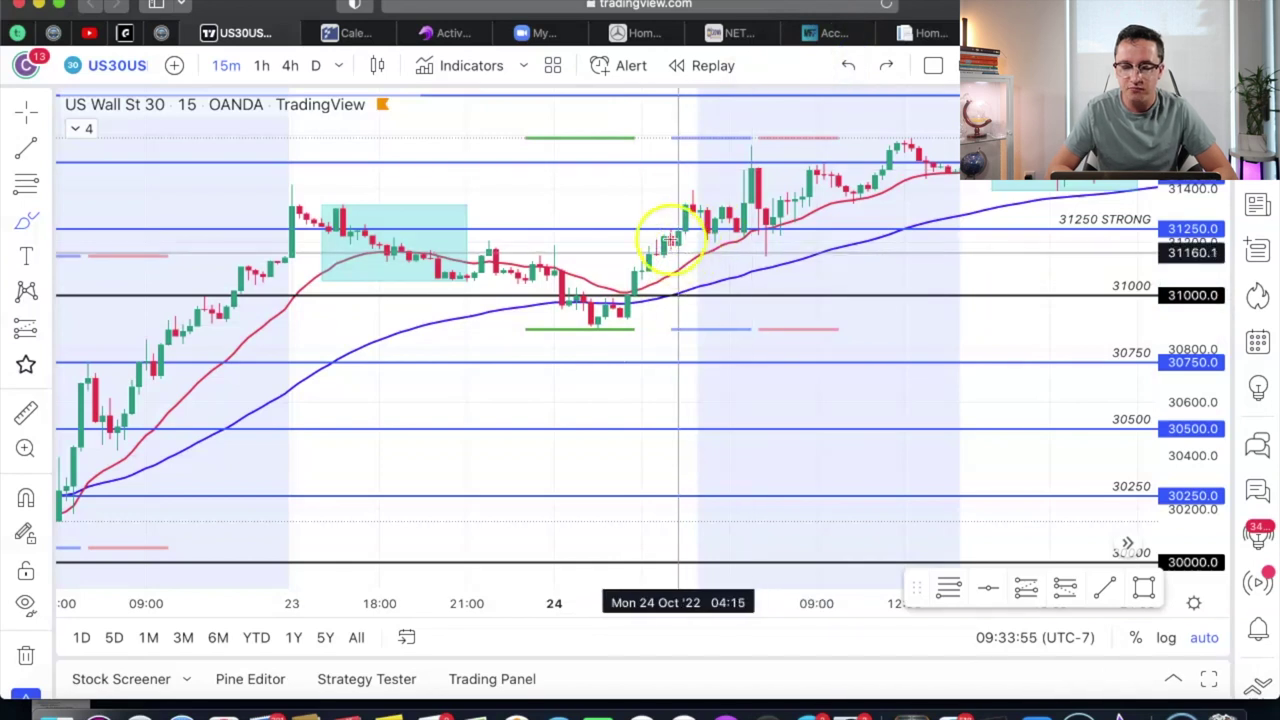
Brush a small green W along the 31250 level on 24 October, circle the candles around 06:15 to 06:30, and undo each stroke
{"action": "mouse_move", "coordinate": [680, 207]}
{"action": "left_mouse_down"}
{"action": "mouse_move", "coordinate": [712, 230]}
{"action": "mouse_move", "coordinate": [731, 214]}
{"action": "mouse_move", "coordinate": [749, 246]}
{"action": "mouse_move", "coordinate": [744, 237]}
{"action": "left_mouse_up"}
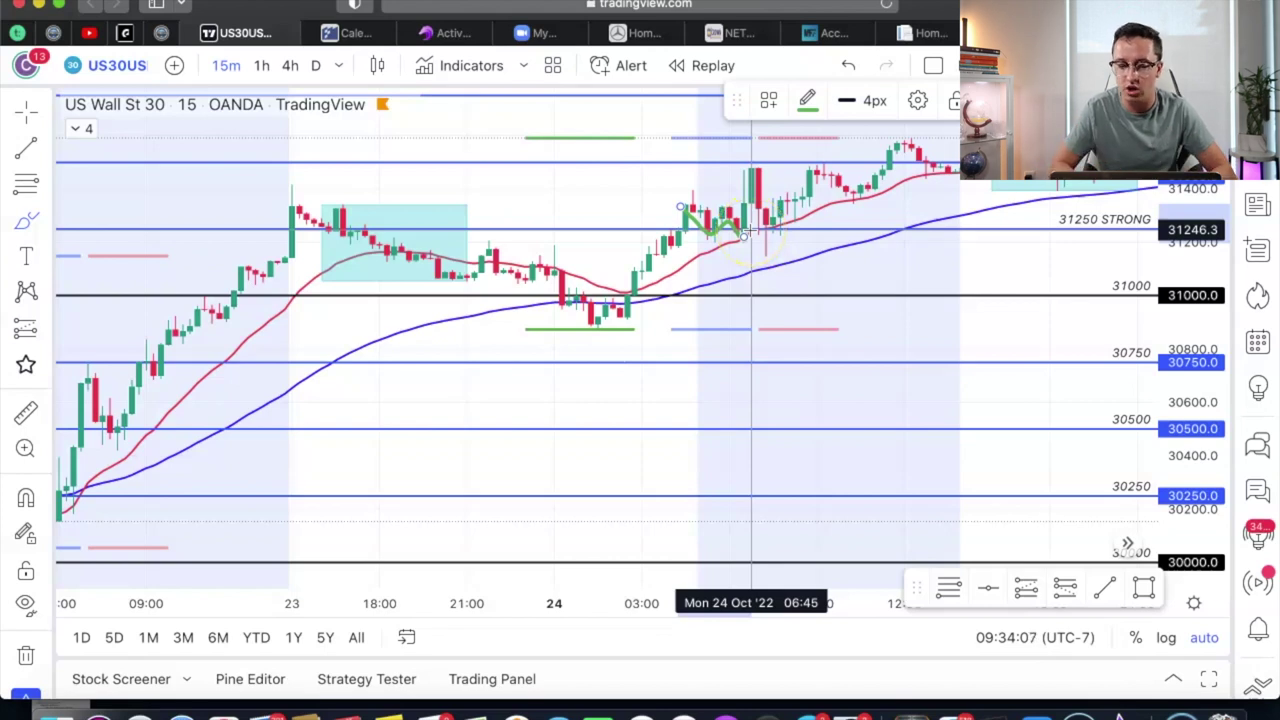
{"action": "left_click", "coordinate": [848, 65]}
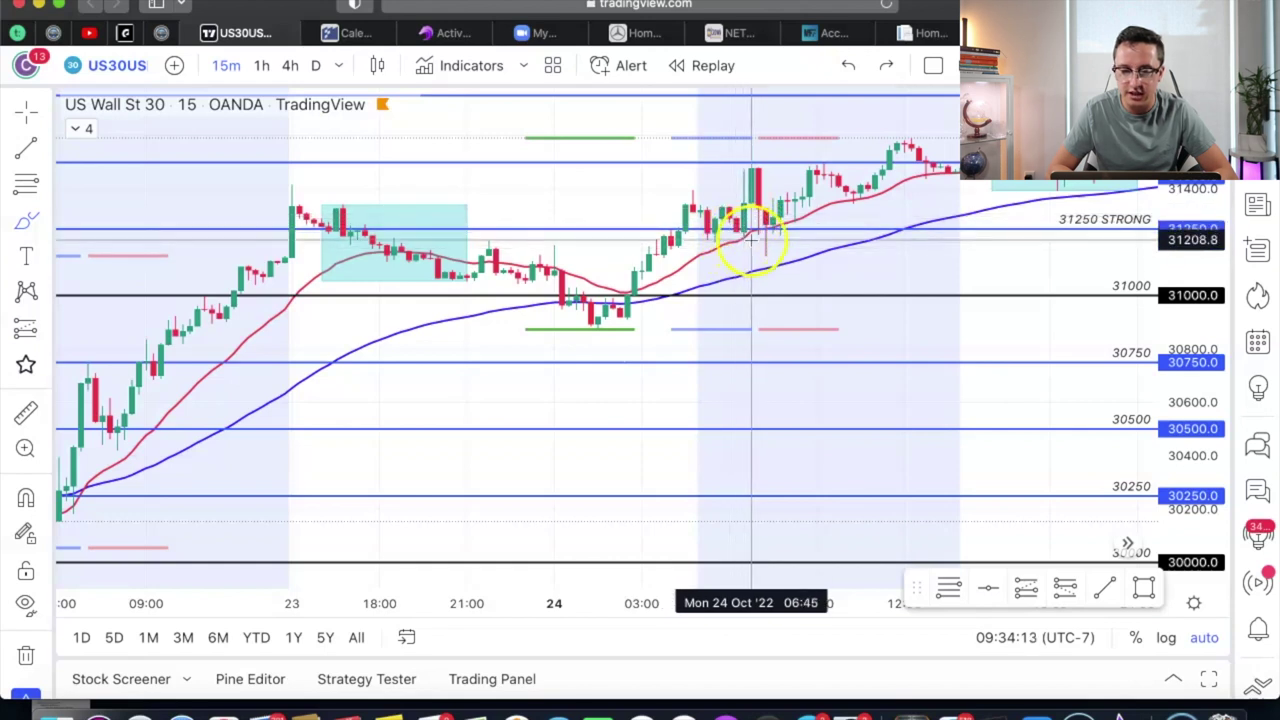
{"action": "left_click_drag", "start_coordinate": [752, 238], "coordinate": [751, 217]}
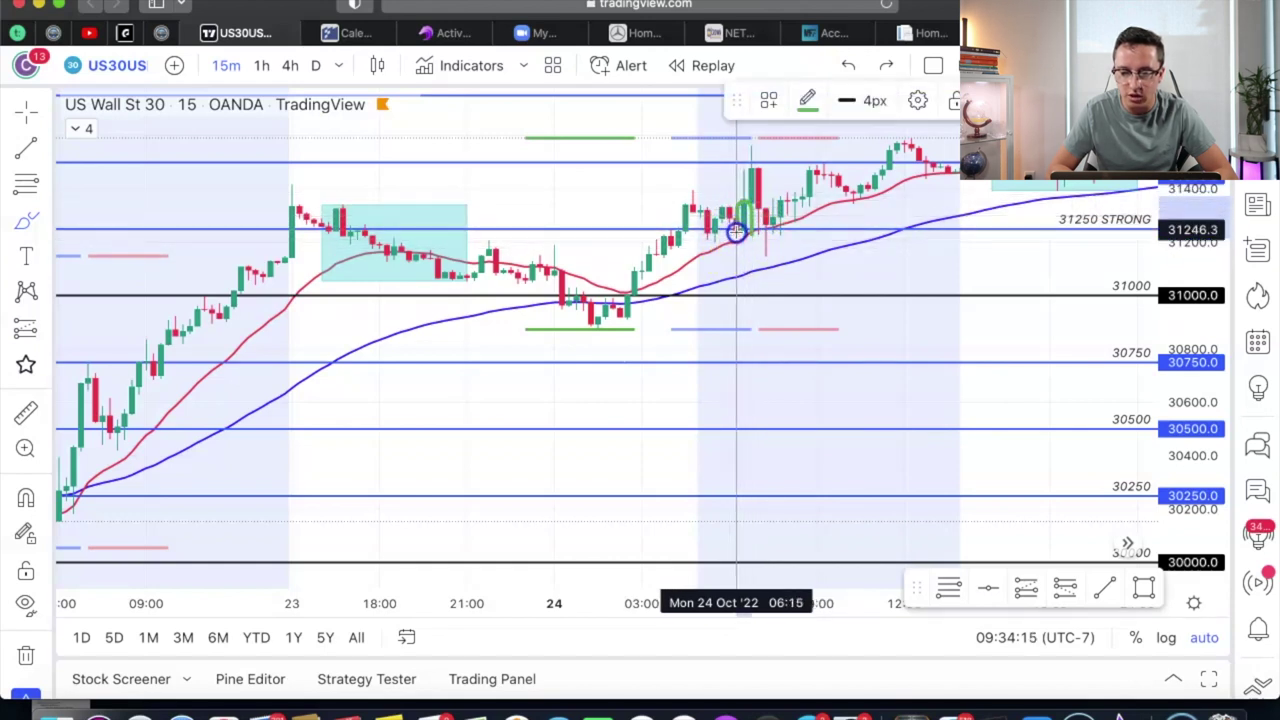
{"action": "key", "text": "ctrl+z"}
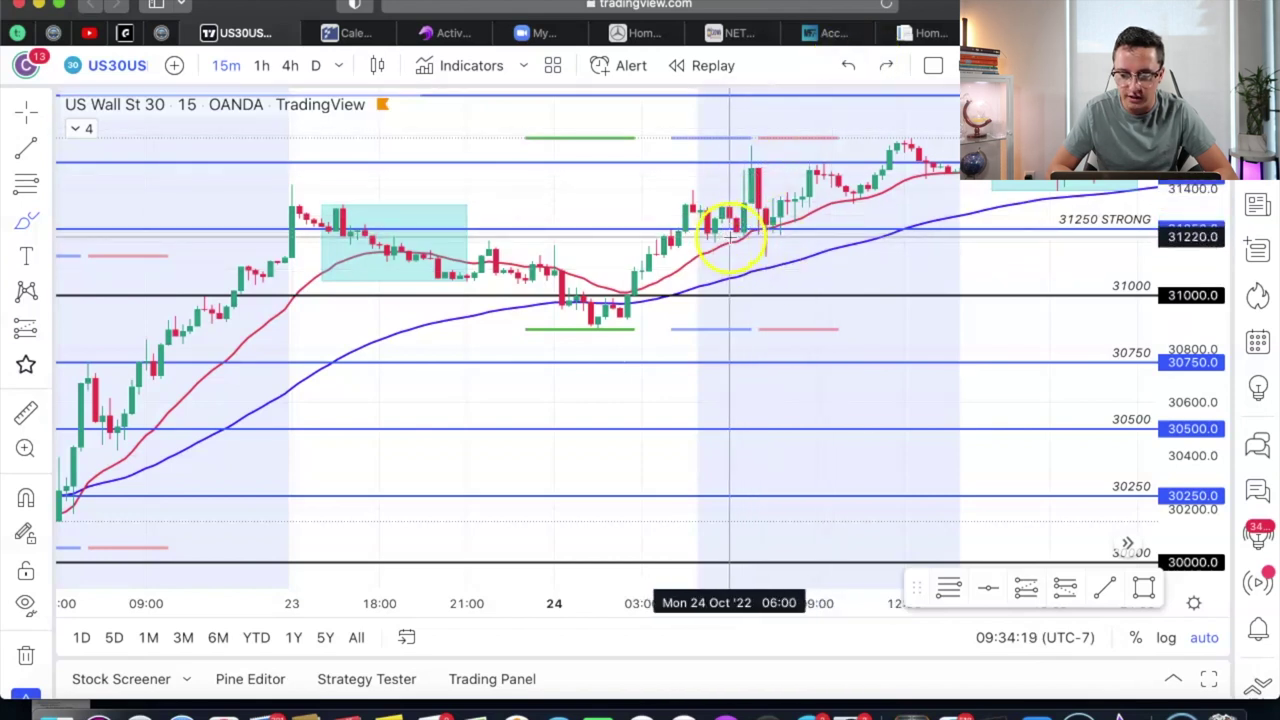
{"action": "left_click", "coordinate": [737, 234]}
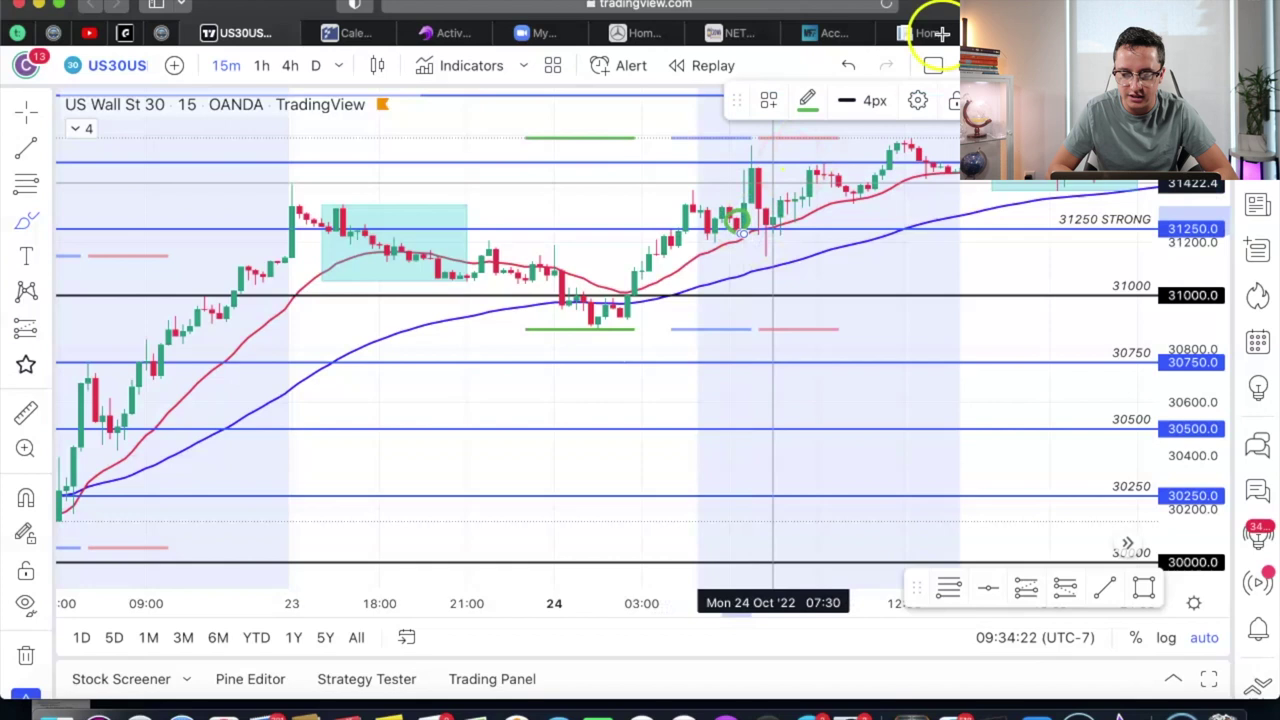
{"action": "left_click", "coordinate": [848, 65]}
{"action": "mouse_move", "coordinate": [757, 229]}
{"action": "left_mouse_down"}
{"action": "mouse_move", "coordinate": [737, 206]}
{"action": "mouse_move", "coordinate": [738, 230]}
{"action": "left_mouse_up"}
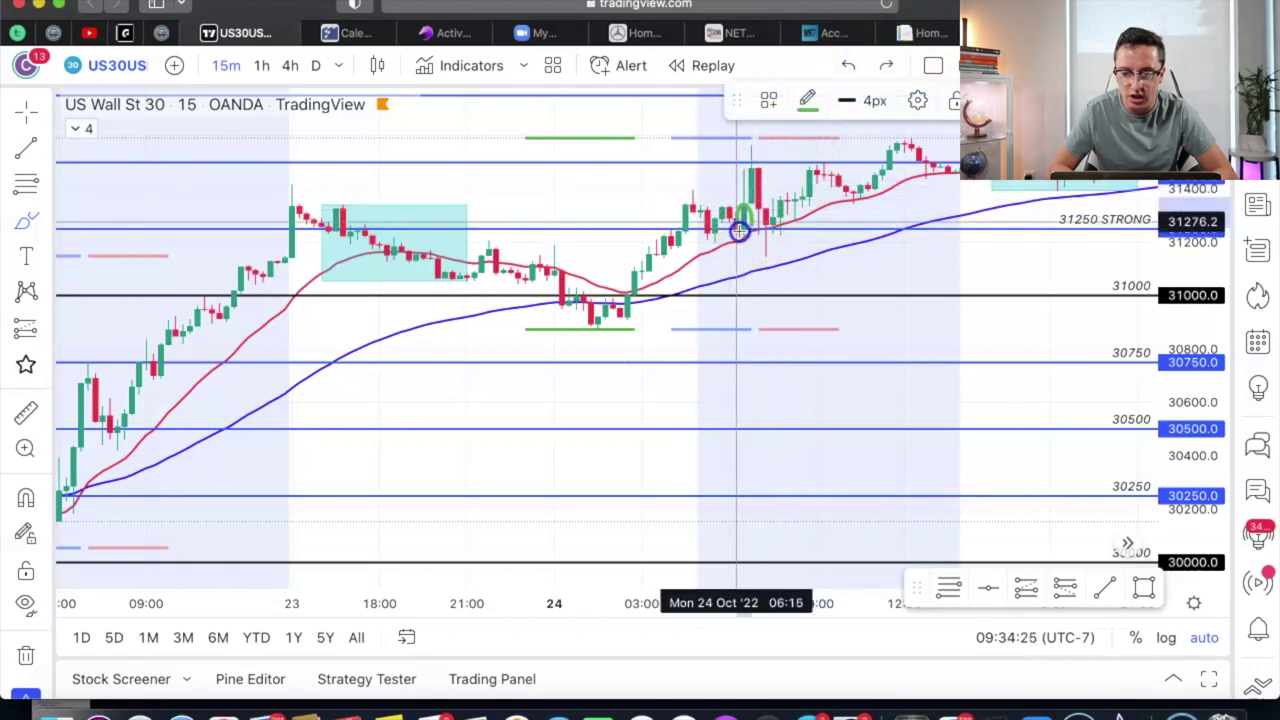
{"action": "left_click", "coordinate": [848, 65]}
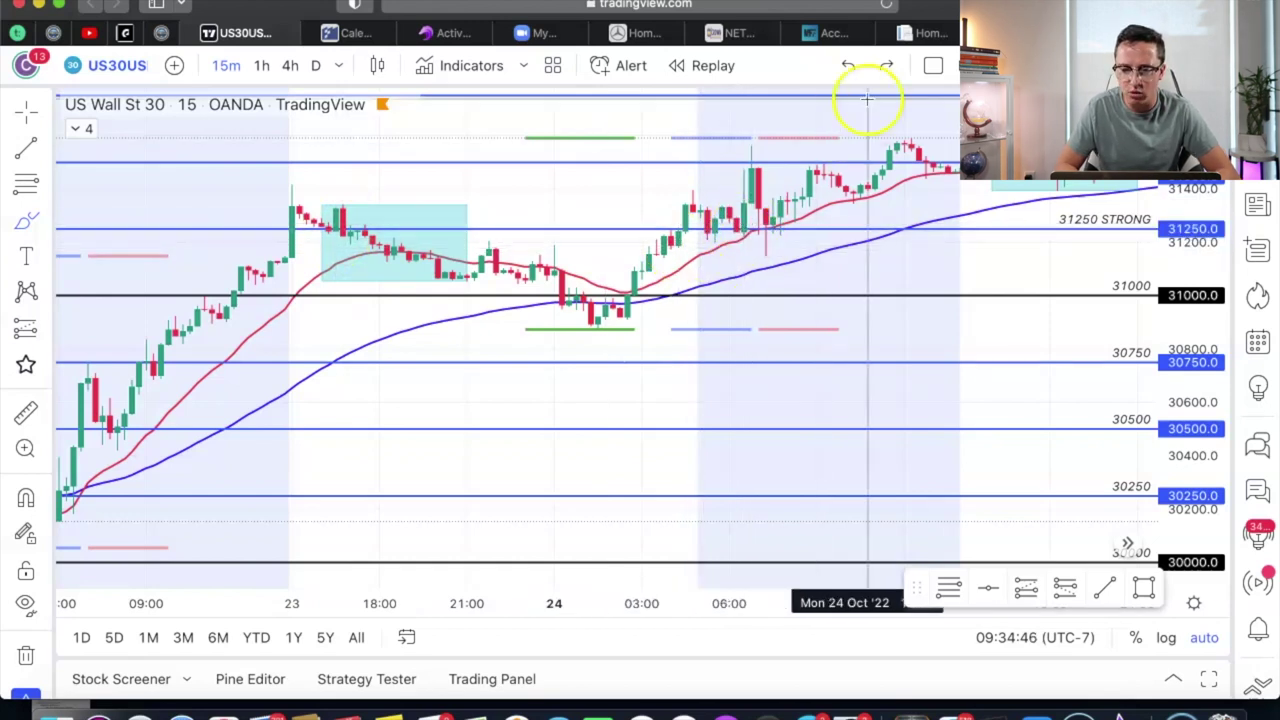
Place a long position at 24 October 06:30 with entry 31347.4, stop 31227.5 and target 31497.3
{"action": "left_click", "coordinate": [27, 331]}
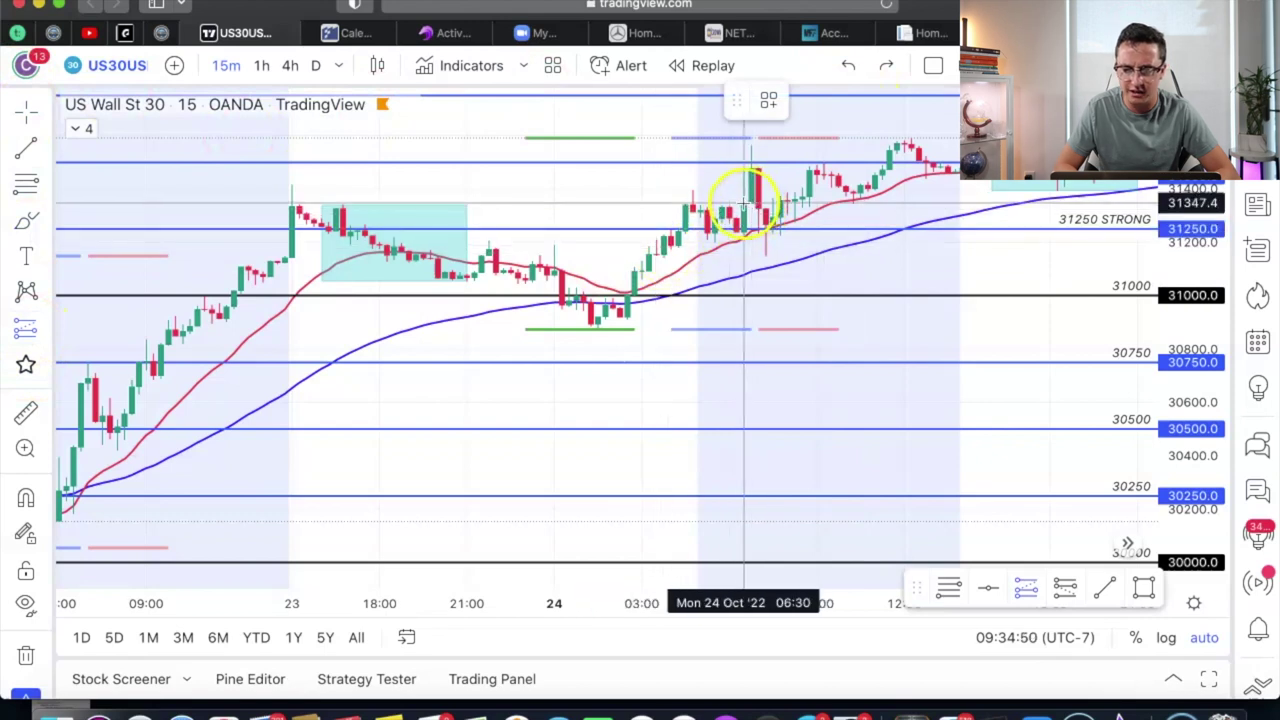
{"action": "left_click", "coordinate": [745, 205]}
{"action": "left_click_drag", "start_coordinate": [748, 272], "coordinate": [745, 234]}
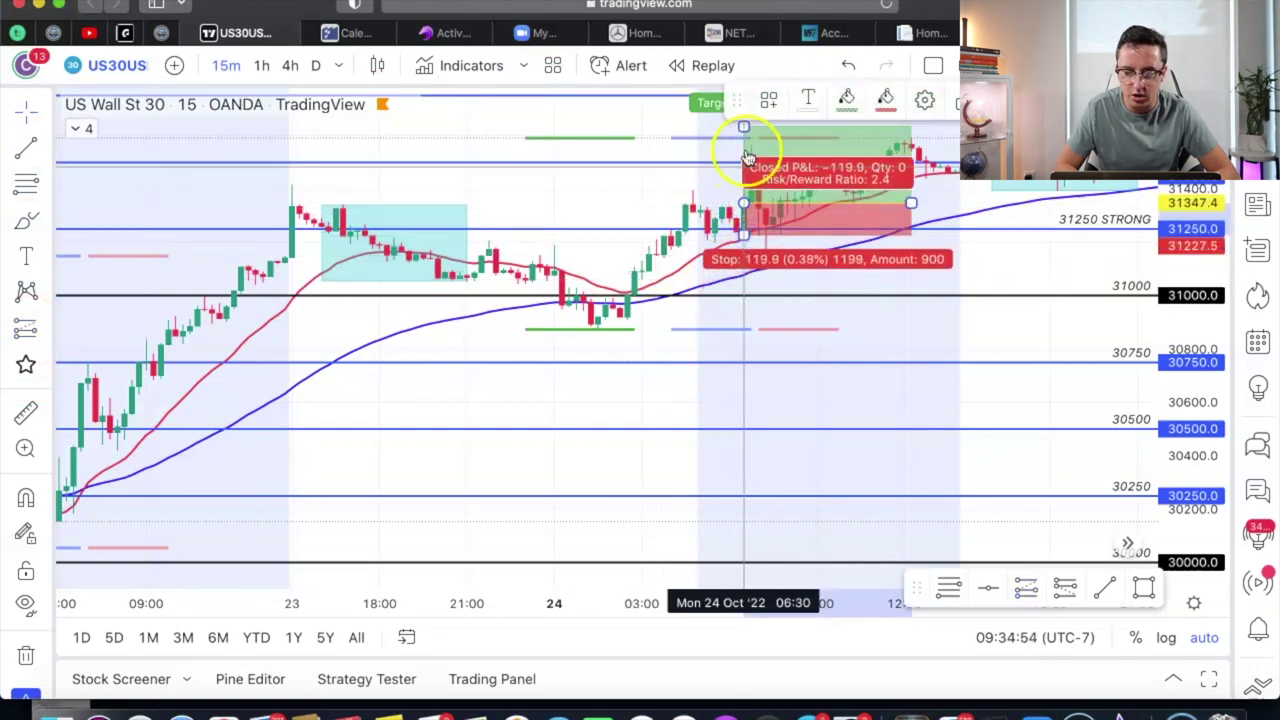
{"action": "left_click_drag", "start_coordinate": [744, 128], "coordinate": [720, 176]}
{"action": "left_click", "coordinate": [857, 66]}
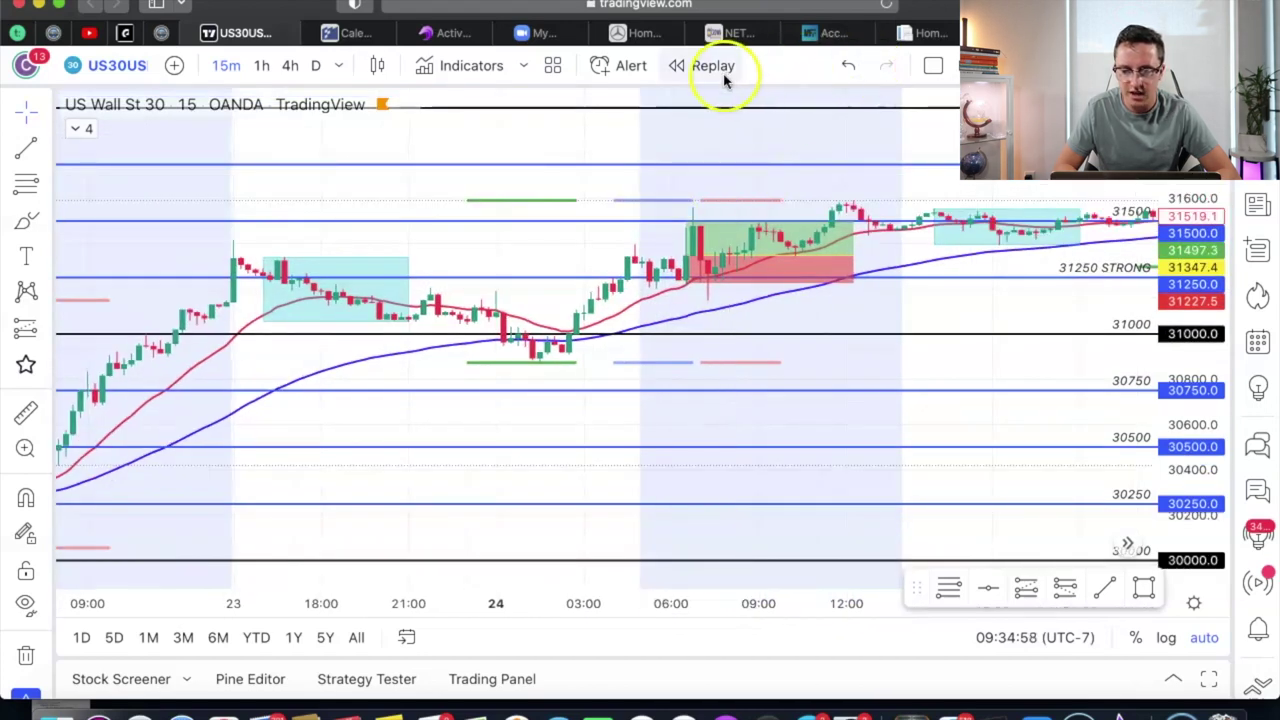
Start bar replay from the 24 October 06:30 candle and advance it by one bar to check the long position
{"action": "left_click", "coordinate": [700, 247]}
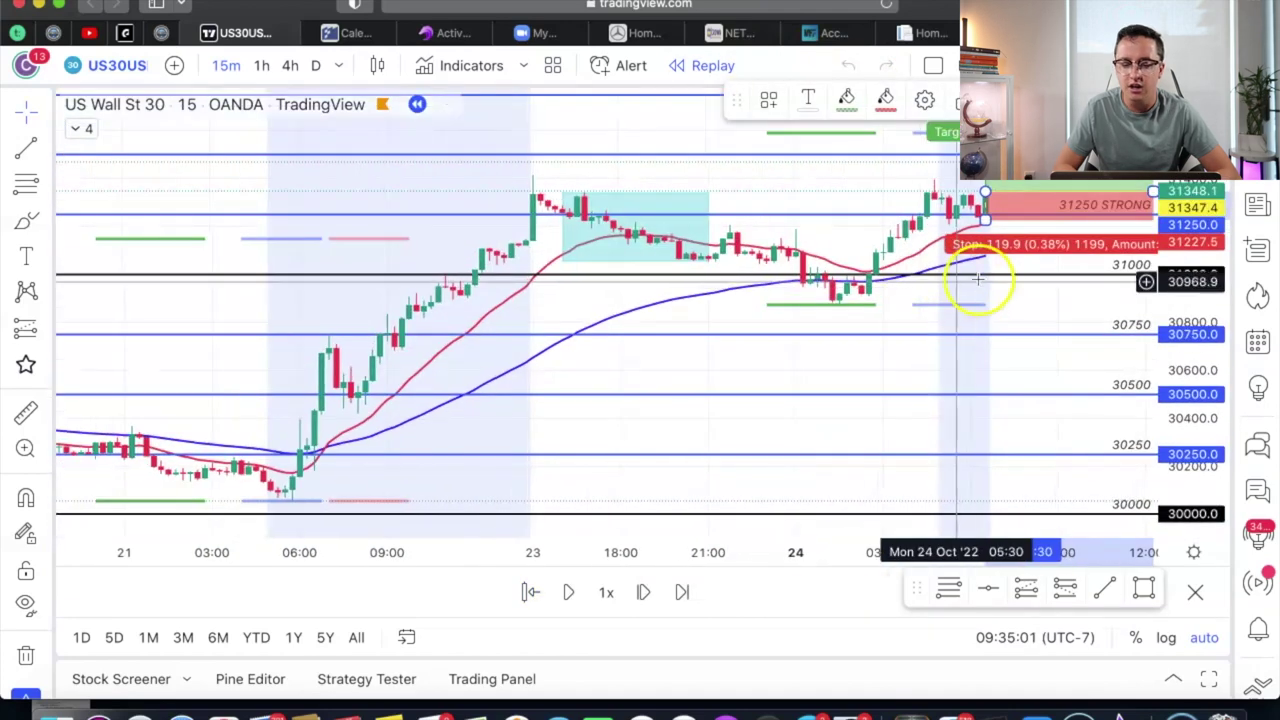
{"action": "scroll", "coordinate": [977, 276], "scroll_direction": "right", "scroll_amount": 6}
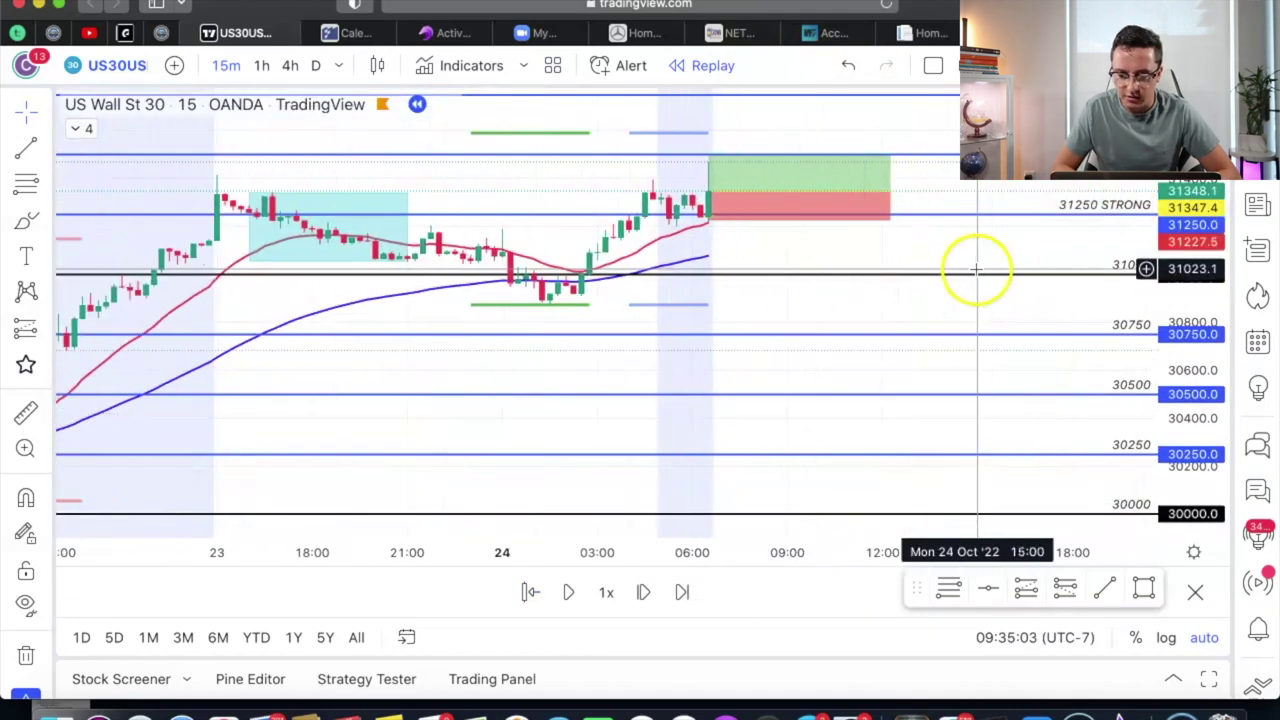
{"action": "left_click", "coordinate": [643, 592]}
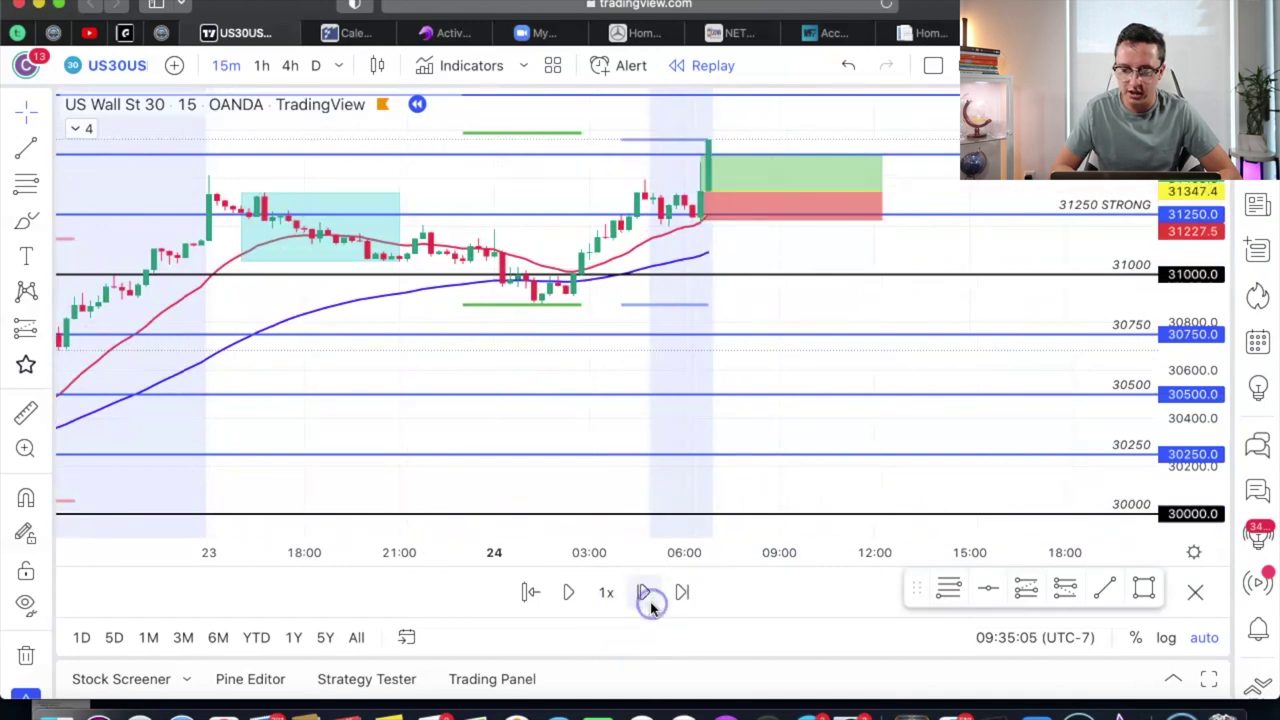
{"action": "left_click", "coordinate": [780, 191]}
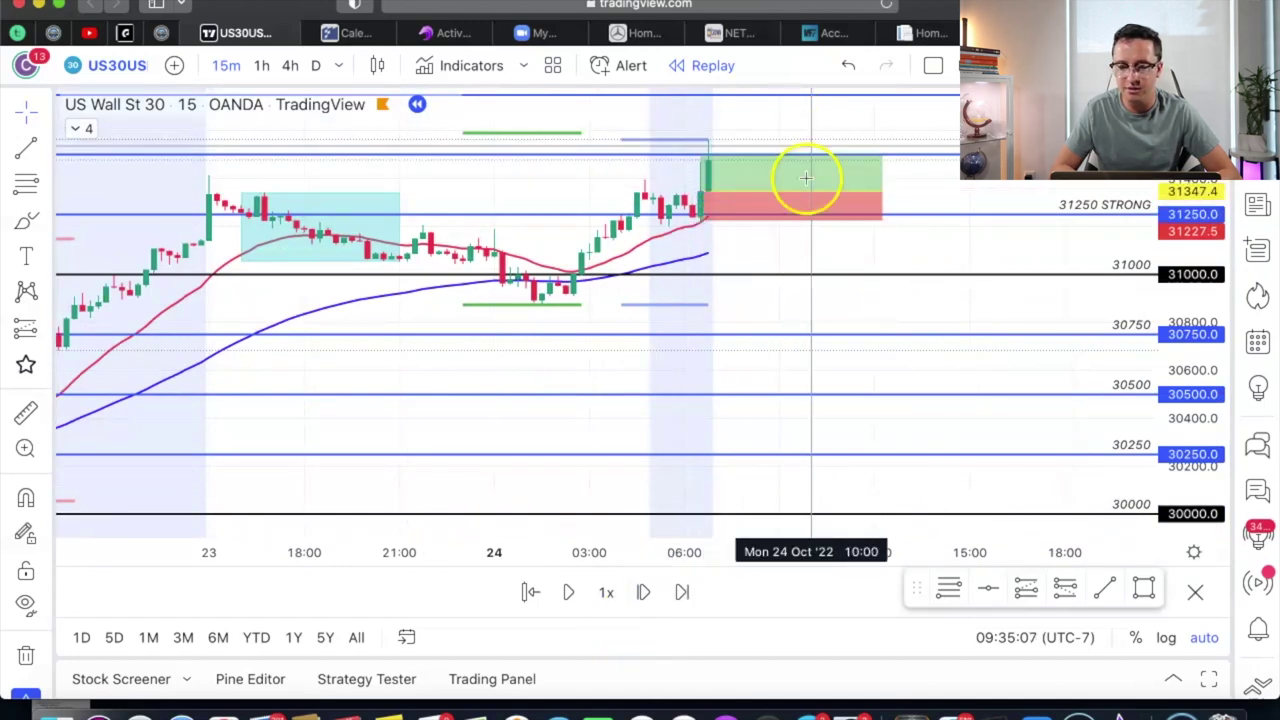
{"action": "left_click", "coordinate": [850, 63]}
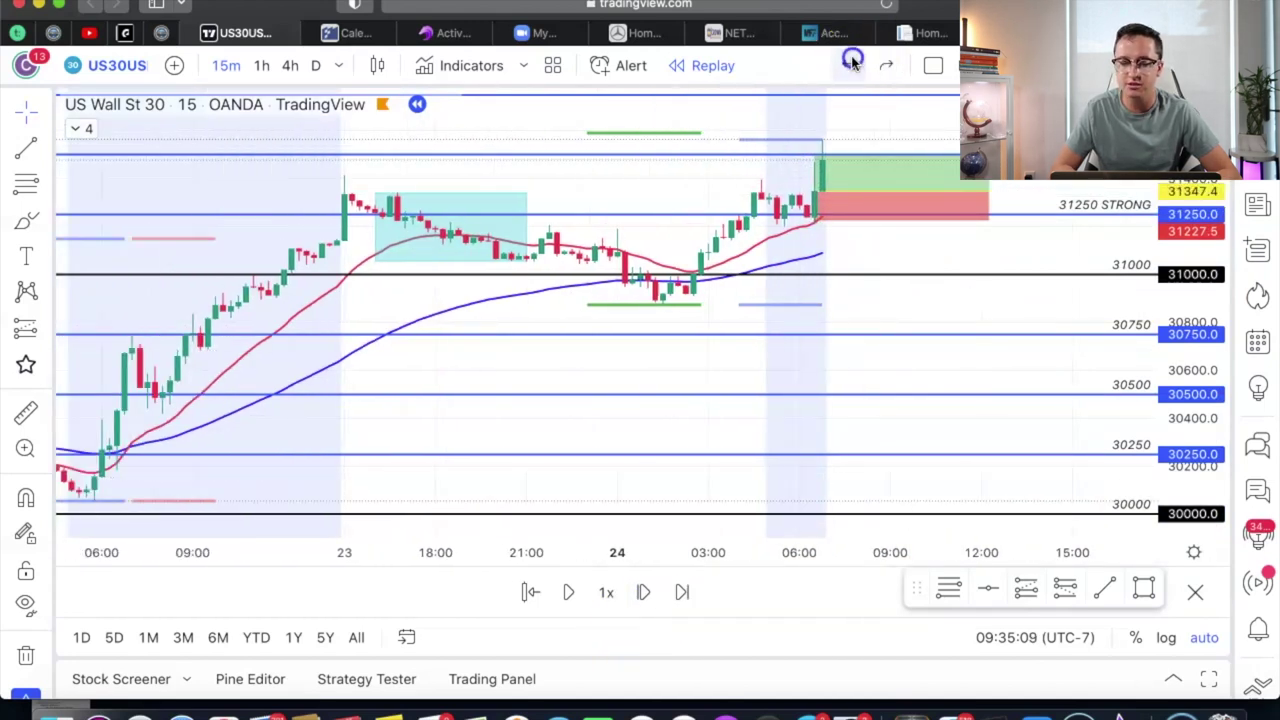
Delete the long position from the chart and exit bar replay
{"action": "left_click", "coordinate": [1067, 205]}
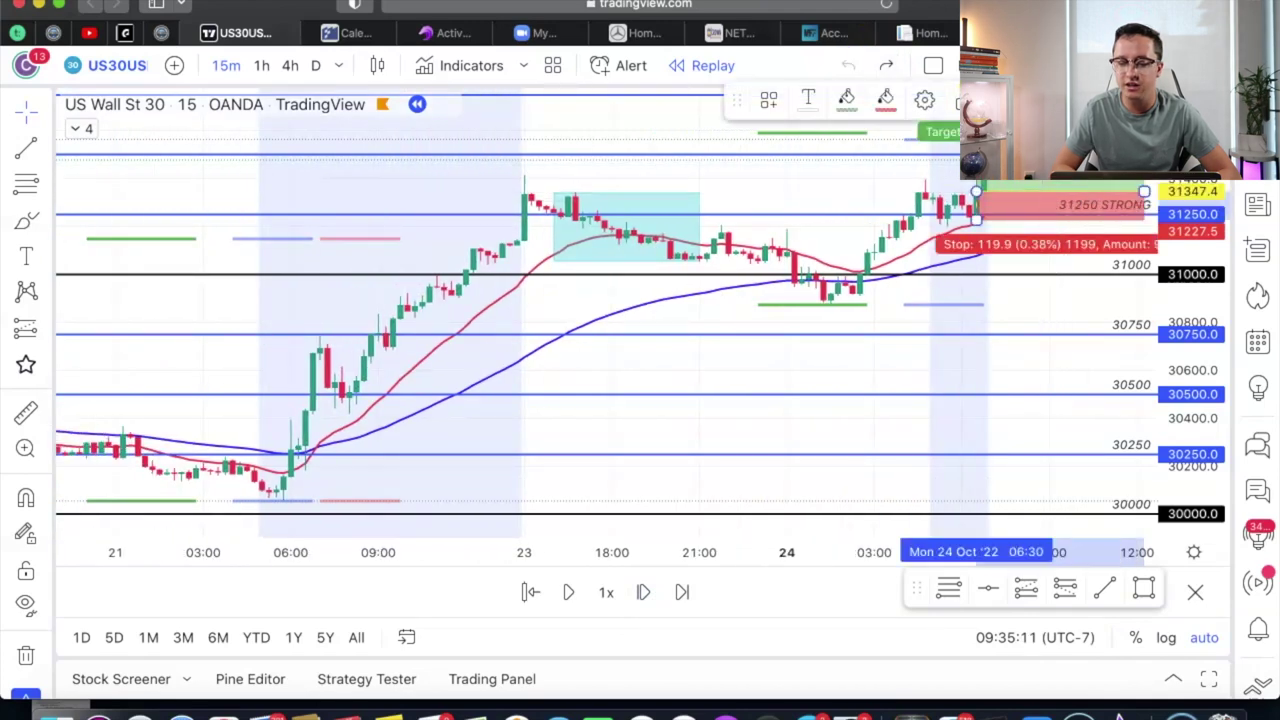
{"action": "key", "text": "Delete"}
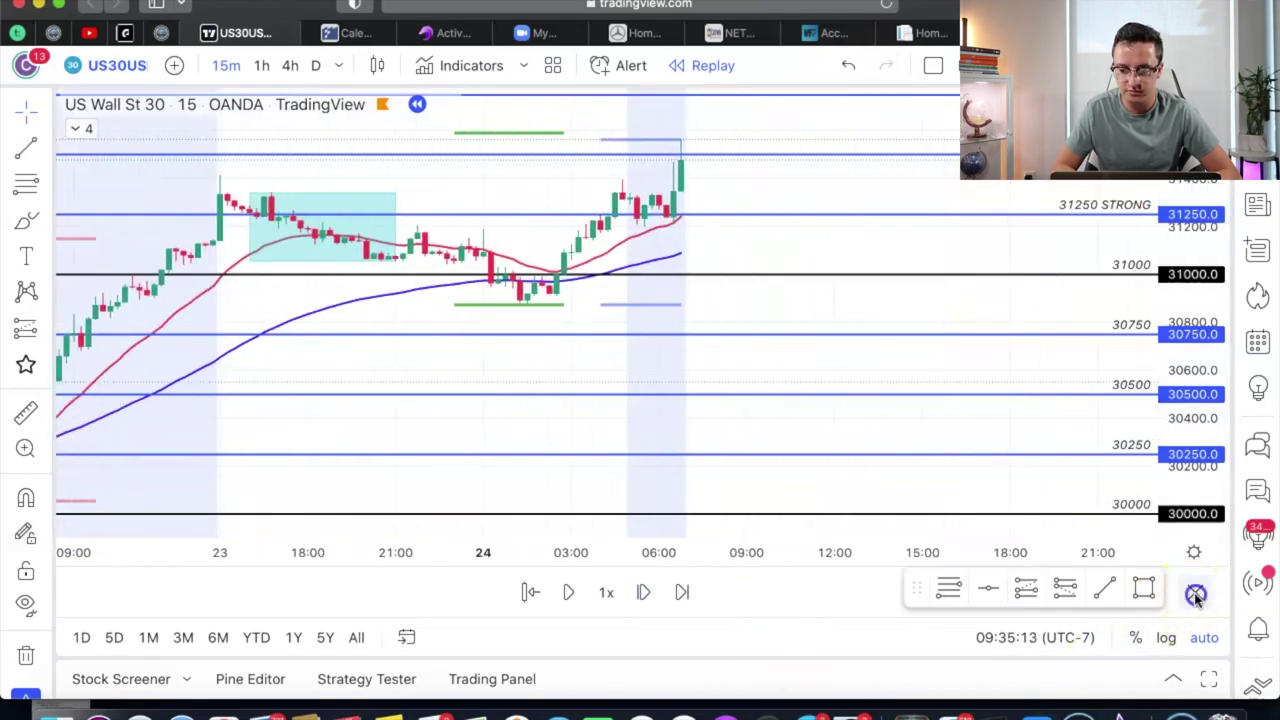
{"action": "left_click", "coordinate": [1196, 596]}
{"action": "left_click", "coordinate": [806, 430]}
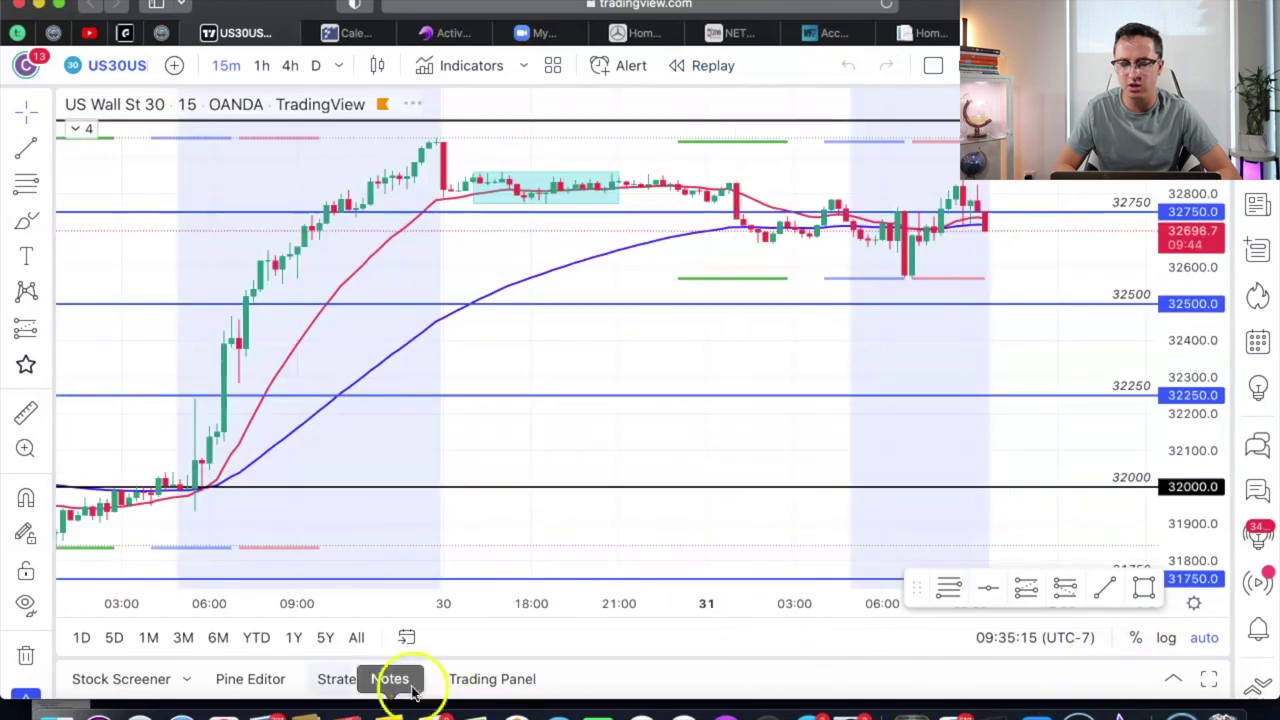
Go back to the date 2022-10-24 on the 15-minute chart and show the 31250 price action
{"action": "left_click", "coordinate": [410, 634]}
{"action": "left_click", "coordinate": [735, 622]}
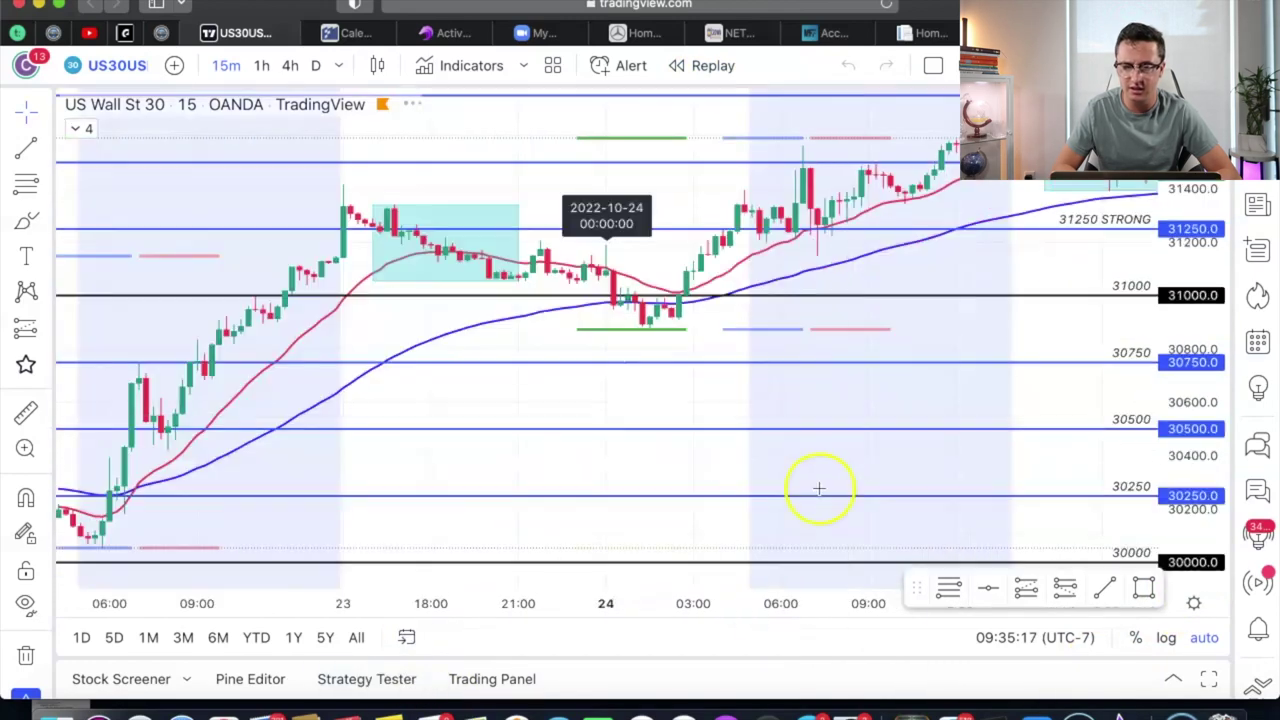
{"action": "left_click_drag", "start_coordinate": [843, 286], "coordinate": [786, 277]}
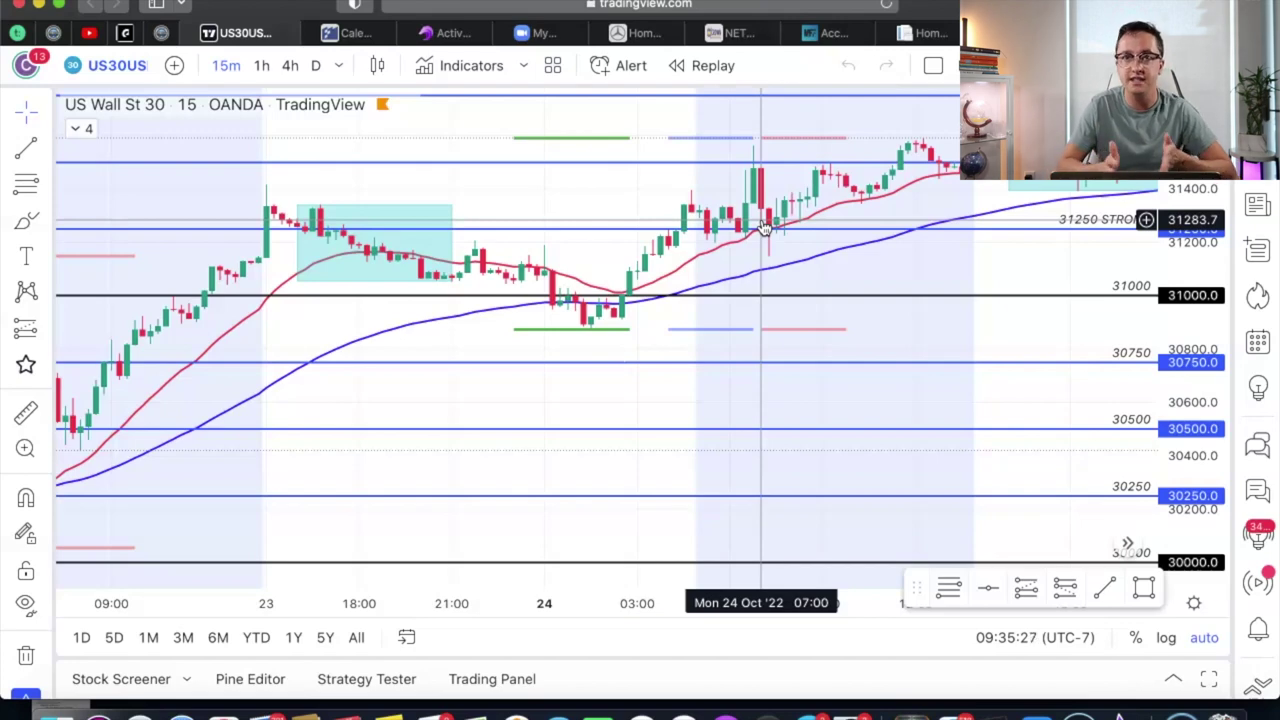
Brush a green W over the 25 October double bottom below 31500 and a V through its second low, undoing each stroke
{"action": "scroll", "coordinate": [763, 226], "scroll_direction": "right", "scroll_amount": 15}
{"action": "left_click", "coordinate": [629, 390]}
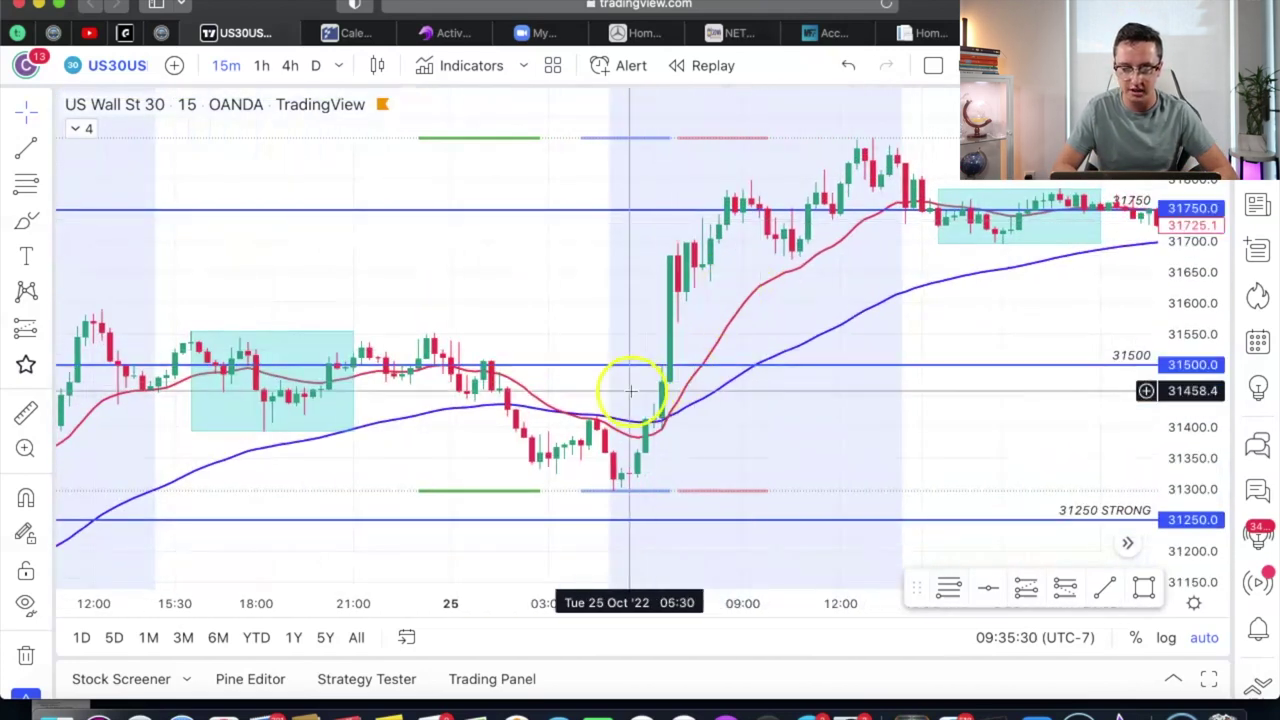
{"action": "scroll", "coordinate": [678, 390], "scroll_direction": "left", "scroll_amount": 3}
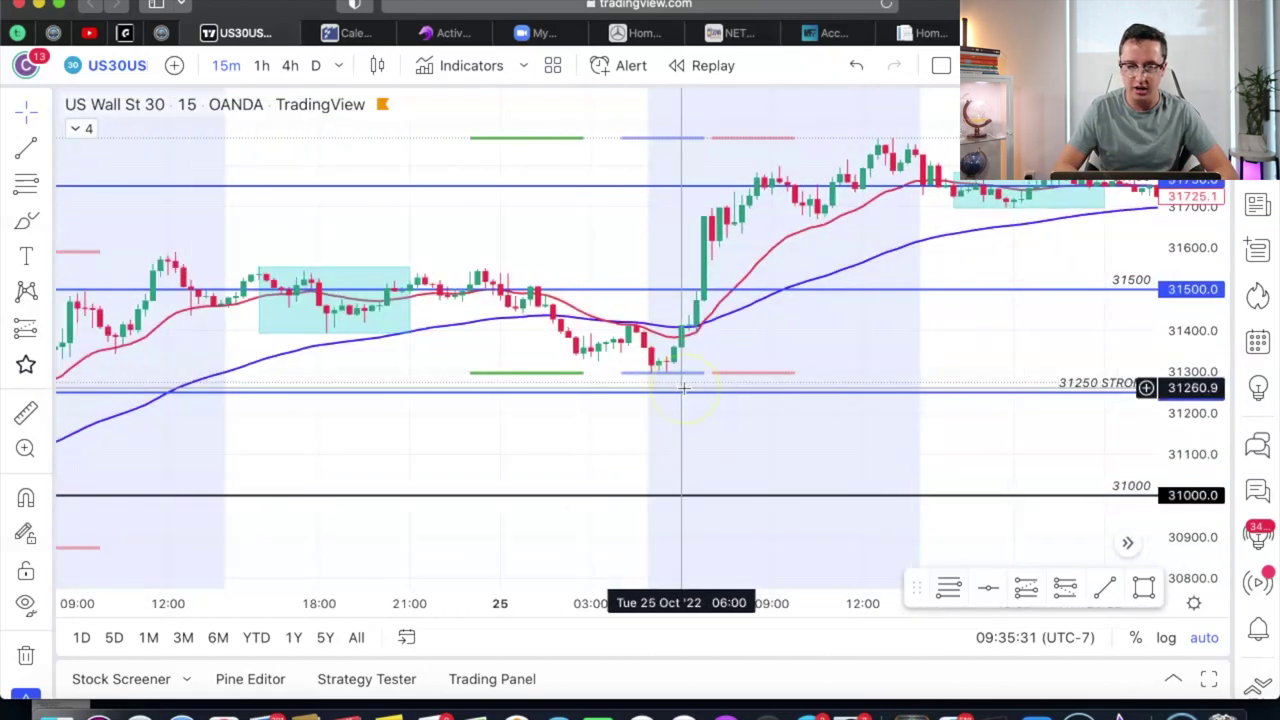
{"action": "left_click", "coordinate": [22, 218]}
{"action": "mouse_move", "coordinate": [571, 336]}
{"action": "left_mouse_down"}
{"action": "mouse_move", "coordinate": [617, 331]}
{"action": "mouse_move", "coordinate": [657, 349]}
{"action": "mouse_move", "coordinate": [712, 280]}
{"action": "left_mouse_up"}
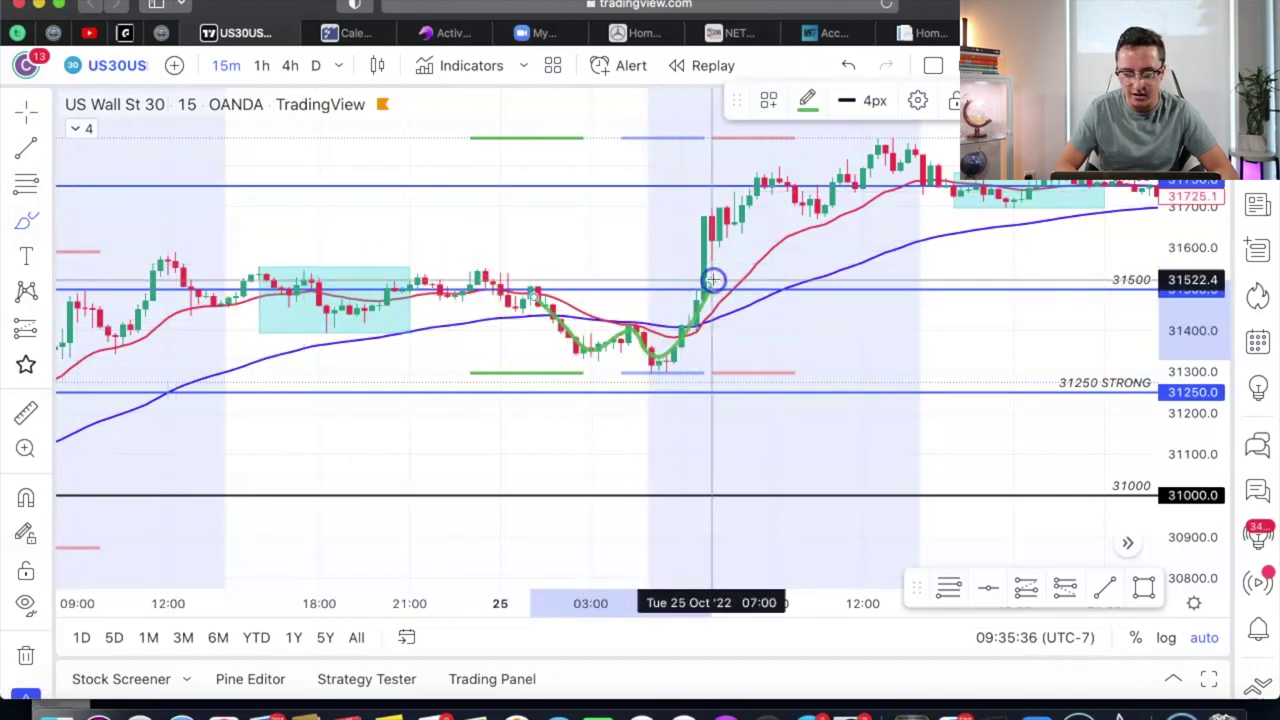
{"action": "left_click", "coordinate": [848, 65]}
{"action": "mouse_move", "coordinate": [649, 364]}
{"action": "left_mouse_down"}
{"action": "mouse_move", "coordinate": [680, 363]}
{"action": "mouse_move", "coordinate": [726, 294]}
{"action": "left_mouse_up"}
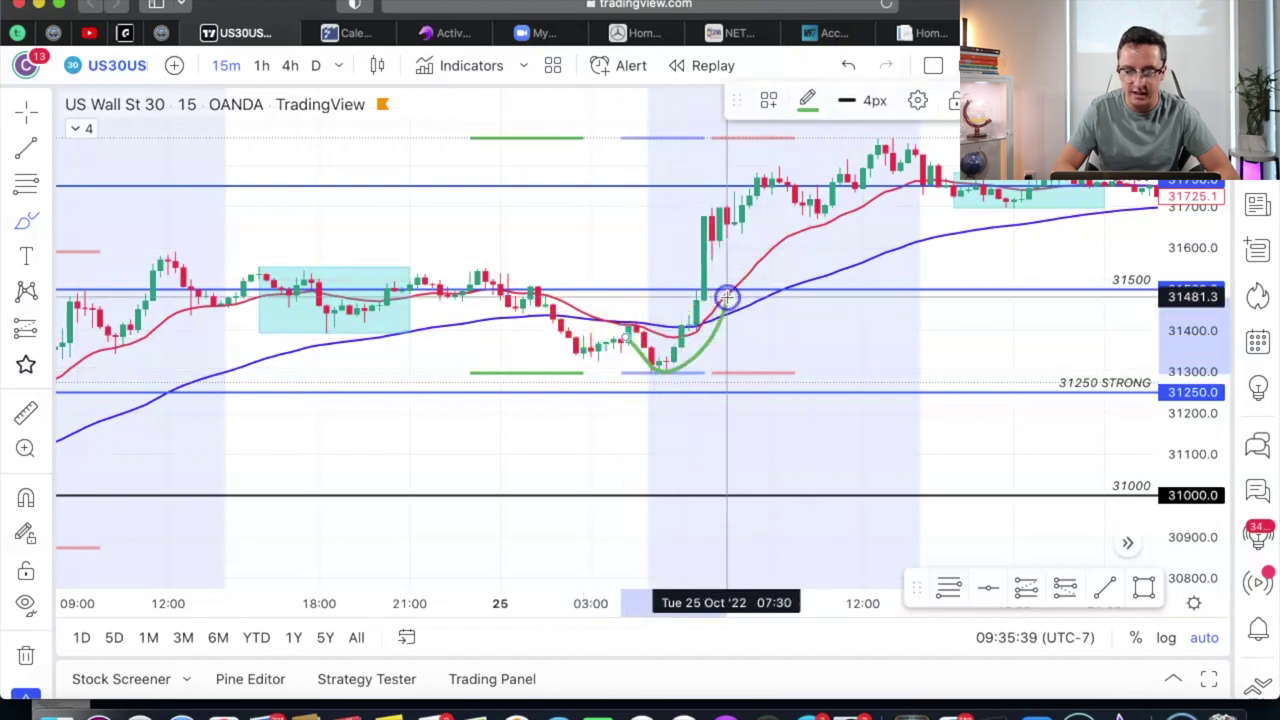
{"action": "left_click", "coordinate": [853, 68]}
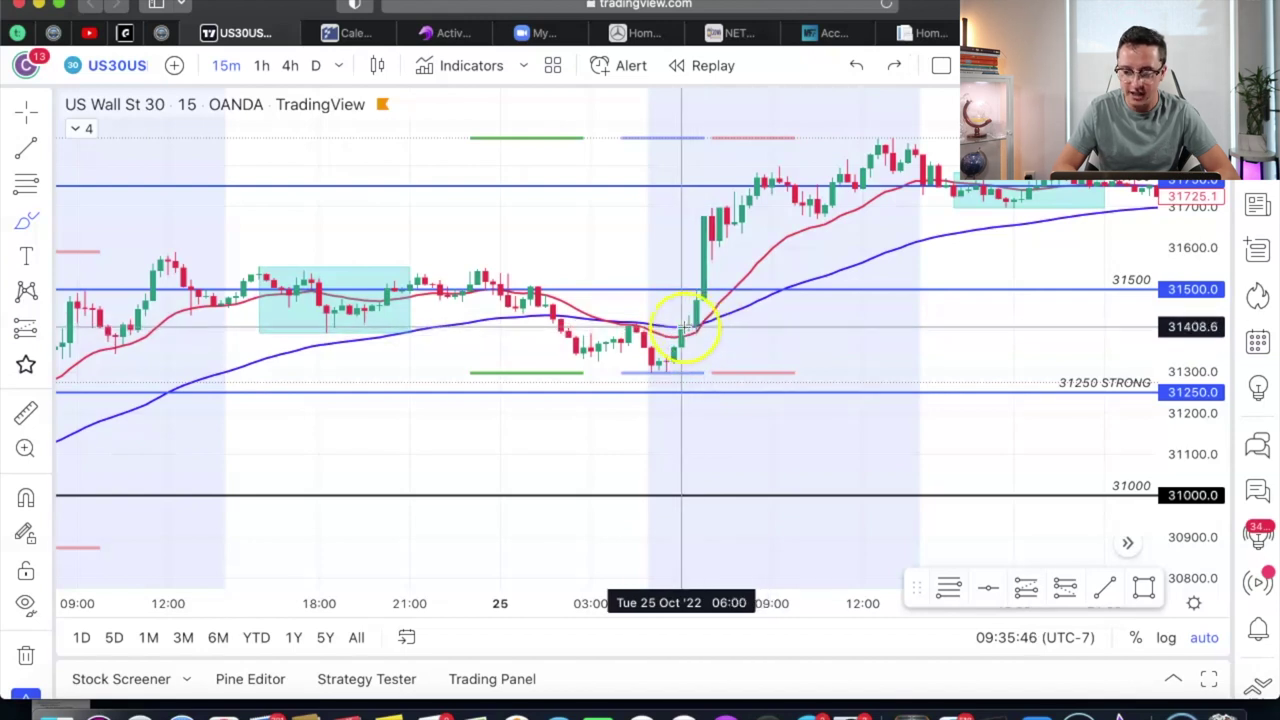
Circle the 25 October candles at the moving averages around 06:00 and those at the low just before, undoing both circles
{"action": "left_click", "coordinate": [702, 320]}
{"action": "mouse_move", "coordinate": [702, 320]}
{"action": "left_mouse_down"}
{"action": "mouse_move", "coordinate": [680, 320]}
{"action": "mouse_move", "coordinate": [686, 337]}
{"action": "mouse_move", "coordinate": [702, 322]}
{"action": "left_mouse_up"}
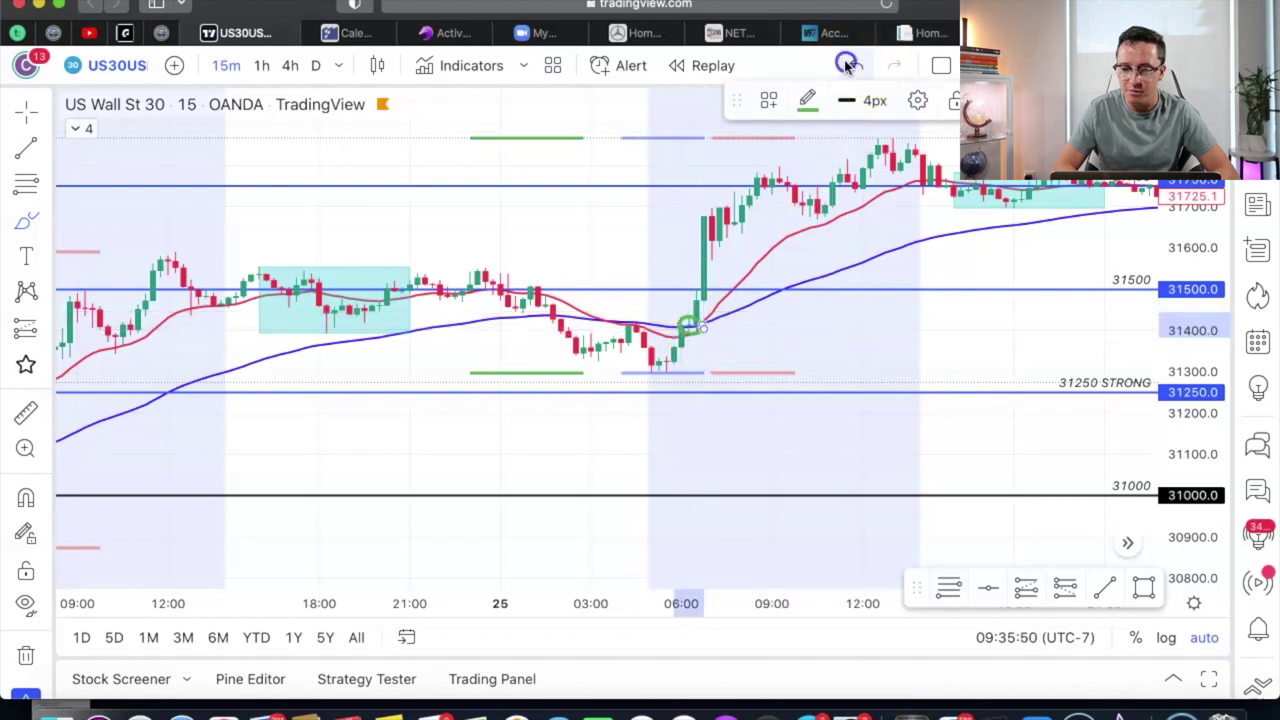
{"action": "left_click", "coordinate": [846, 65]}
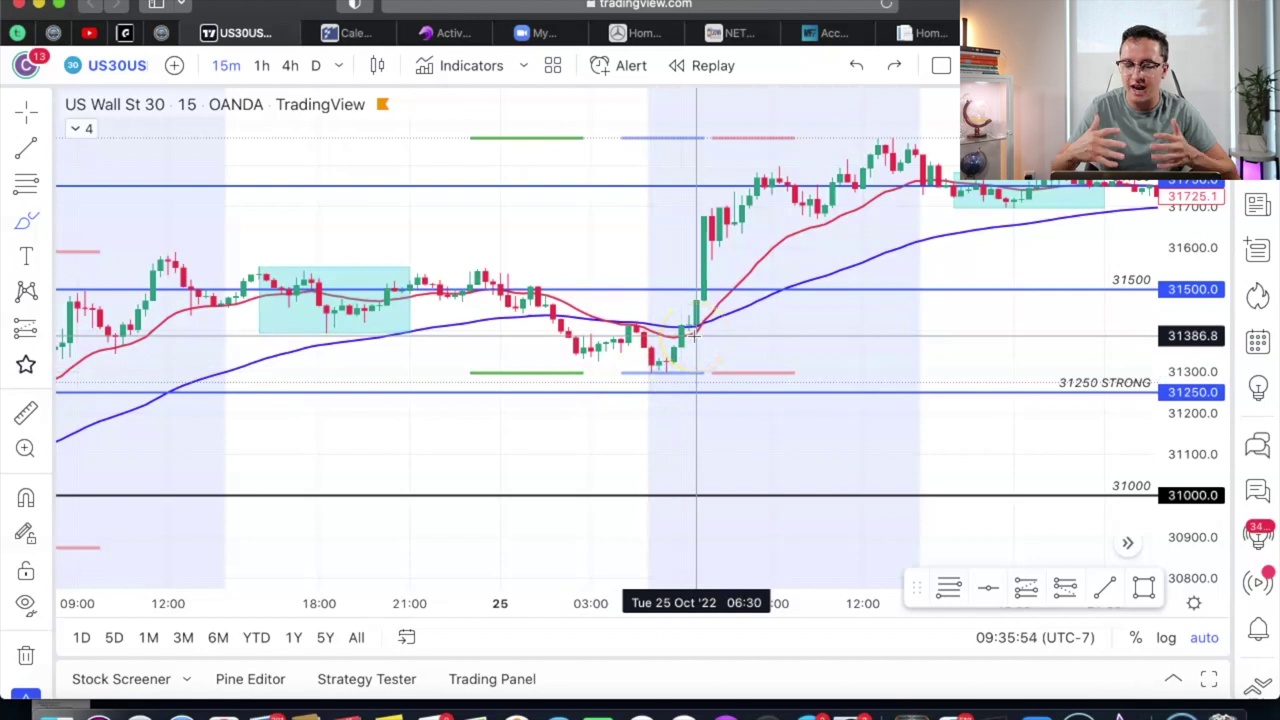
{"action": "mouse_move", "coordinate": [688, 350]}
{"action": "left_mouse_down"}
{"action": "mouse_move", "coordinate": [677, 371]}
{"action": "mouse_move", "coordinate": [674, 357]}
{"action": "mouse_move", "coordinate": [651, 360]}
{"action": "mouse_move", "coordinate": [672, 364]}
{"action": "left_mouse_up"}
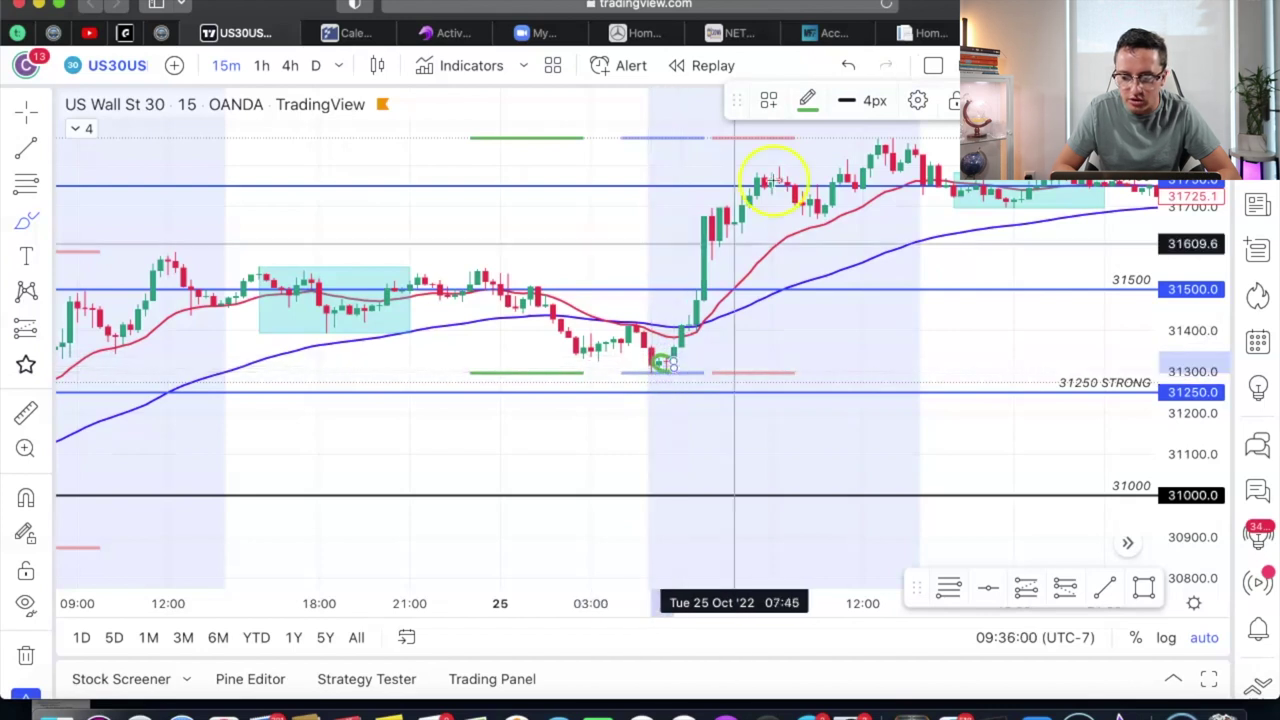
{"action": "left_click", "coordinate": [848, 65]}
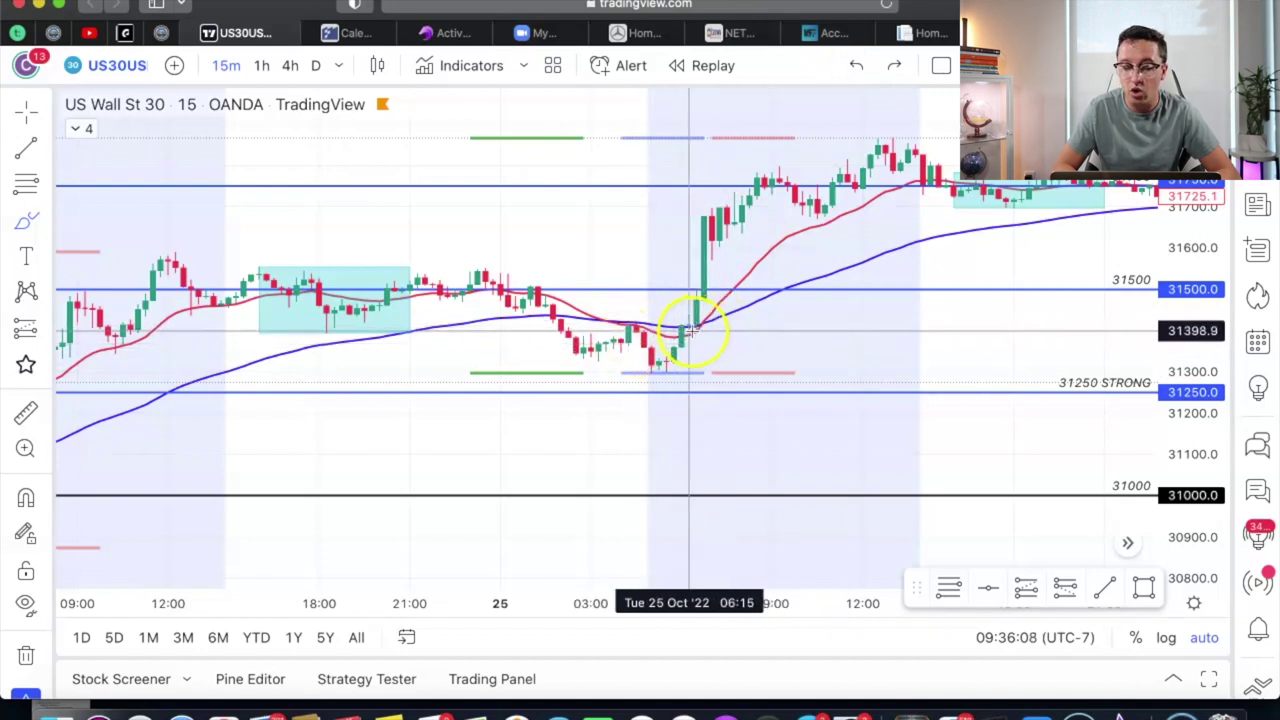
Brush a V beneath the second 25 October low and a rising curve up to the 31750 level, and undo the strokes
{"action": "mouse_move", "coordinate": [630, 328]}
{"action": "left_mouse_down"}
{"action": "mouse_move", "coordinate": [640, 366]}
{"action": "mouse_move", "coordinate": [664, 387]}
{"action": "mouse_move", "coordinate": [709, 319]}
{"action": "left_mouse_up"}
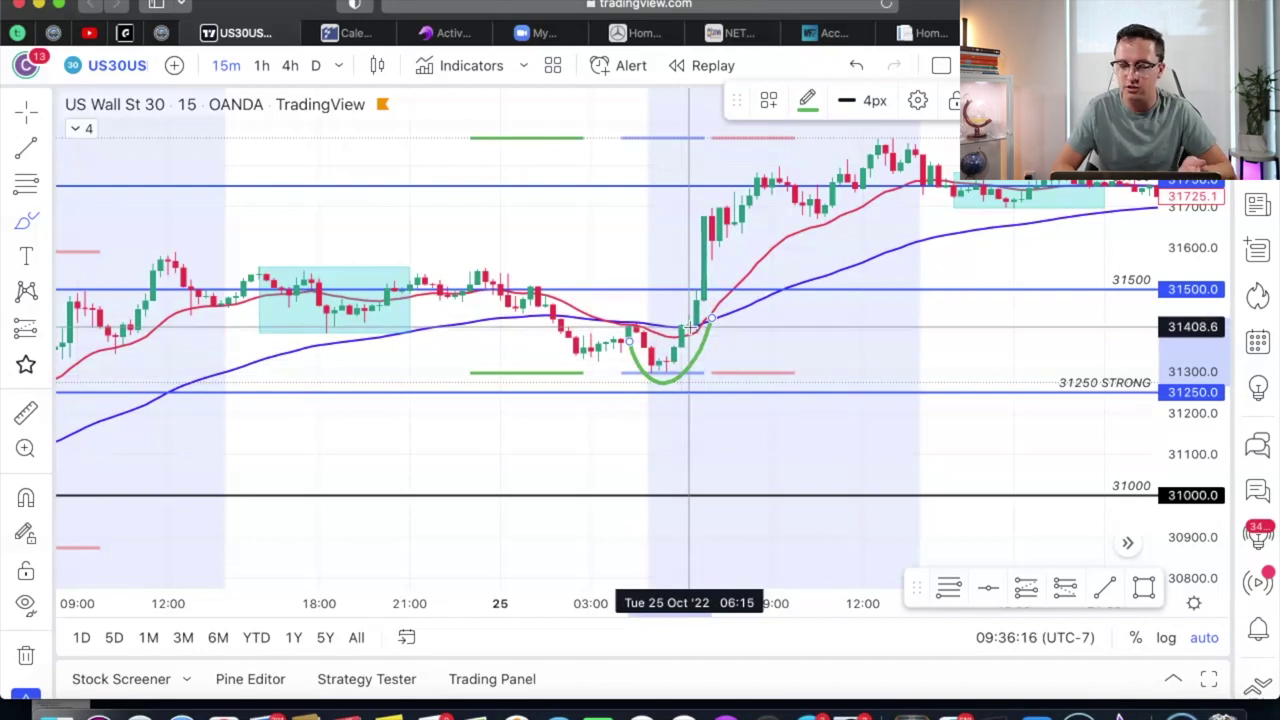
{"action": "left_click_drag", "start_coordinate": [697, 326], "coordinate": [750, 183]}
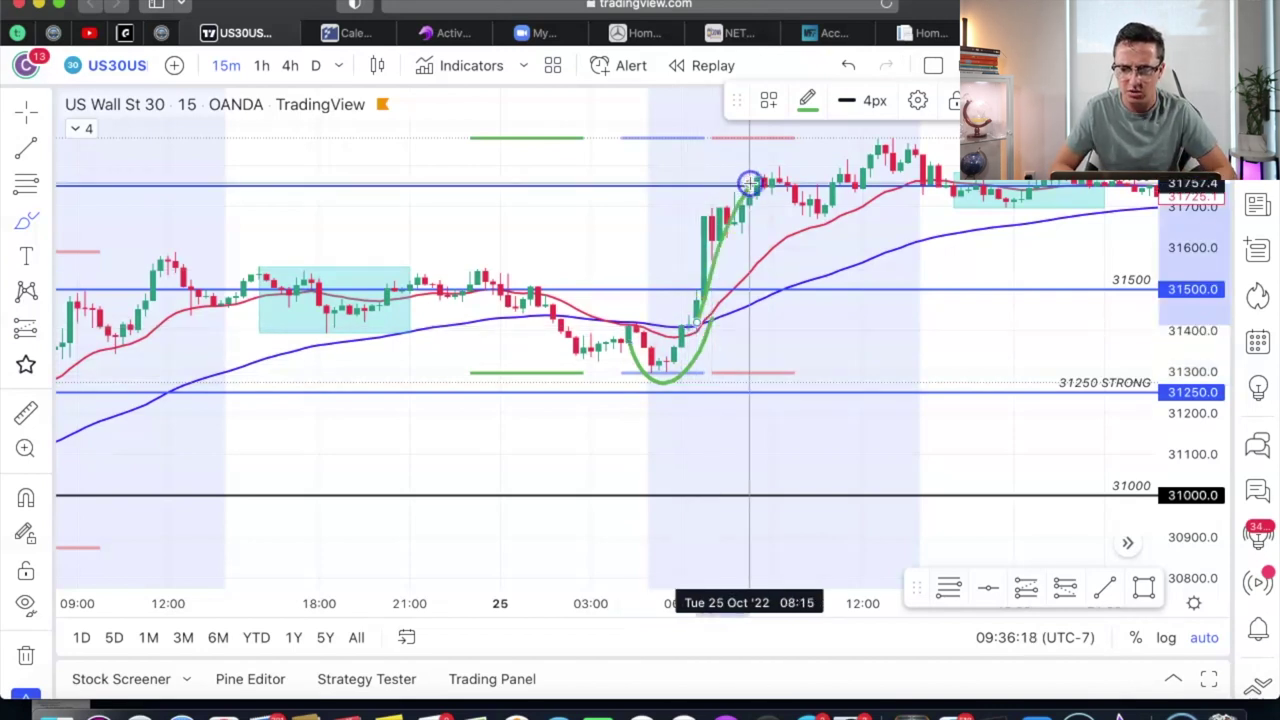
{"action": "mouse_move", "coordinate": [505, 231]}
{"action": "left_mouse_down"}
{"action": "mouse_move", "coordinate": [423, 266]}
{"action": "mouse_move", "coordinate": [470, 230]}
{"action": "left_mouse_up"}
{"action": "left_click", "coordinate": [848, 57]}
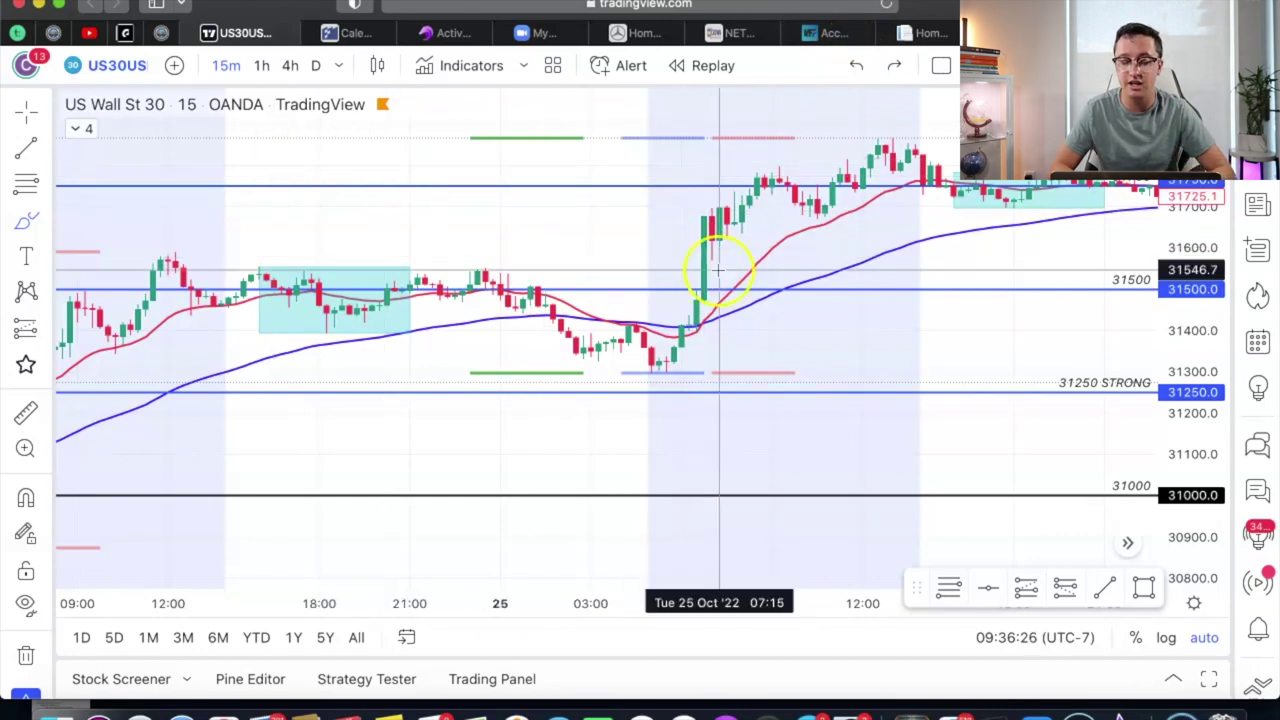
Brush a green V beneath the 26 October low at the 31750 level, undoing the first stroke before drawing it again
{"action": "scroll", "coordinate": [849, 296], "scroll_direction": "right", "scroll_amount": 10}
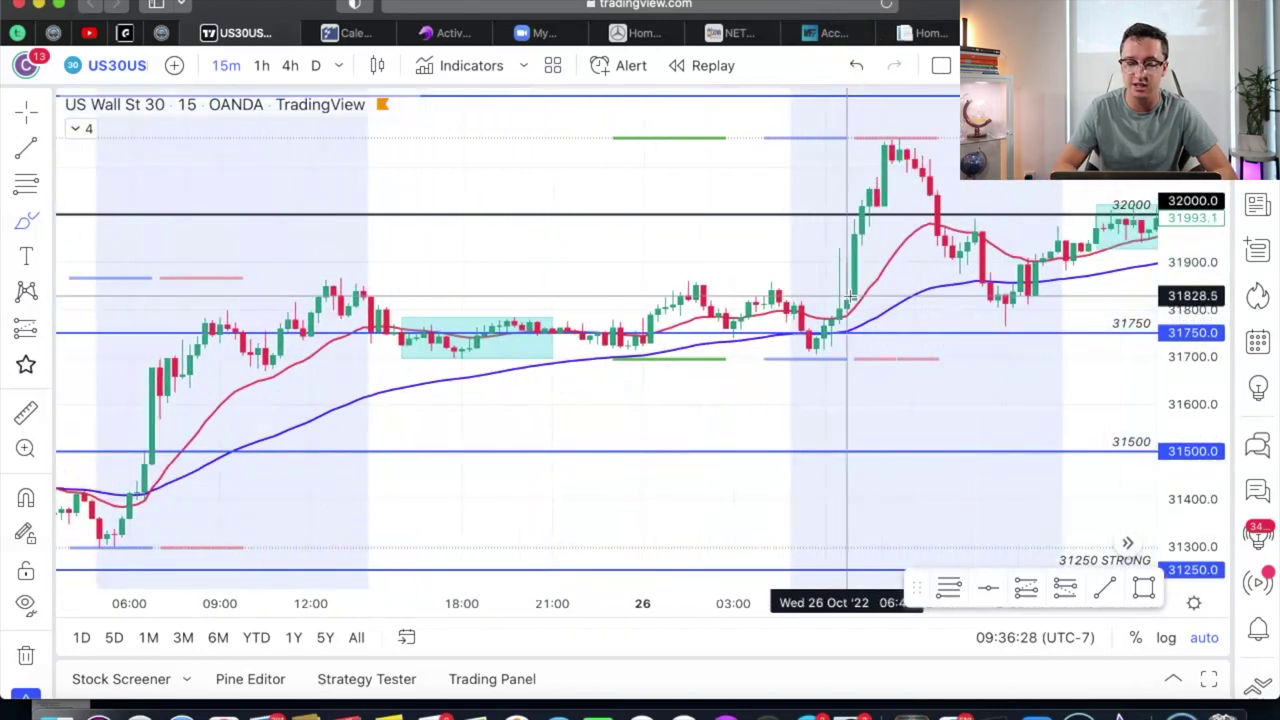
{"action": "mouse_move", "coordinate": [755, 338]}
{"action": "left_mouse_down"}
{"action": "mouse_move", "coordinate": [737, 334]}
{"action": "mouse_move", "coordinate": [763, 314]}
{"action": "mouse_move", "coordinate": [694, 297]}
{"action": "mouse_move", "coordinate": [734, 338]}
{"action": "mouse_move", "coordinate": [769, 294]}
{"action": "mouse_move", "coordinate": [829, 346]}
{"action": "mouse_move", "coordinate": [900, 214]}
{"action": "left_mouse_up"}
{"action": "left_click", "coordinate": [905, 97]}
{"action": "left_click", "coordinate": [868, 70]}
{"action": "mouse_move", "coordinate": [768, 318]}
{"action": "left_mouse_down"}
{"action": "mouse_move", "coordinate": [825, 370]}
{"action": "mouse_move", "coordinate": [891, 266]}
{"action": "left_mouse_up"}
Mark the 26 October candles around 06:00 within the V and brush around the 32000 label, undoing the marks and the V
{"action": "left_click", "coordinate": [830, 327]}
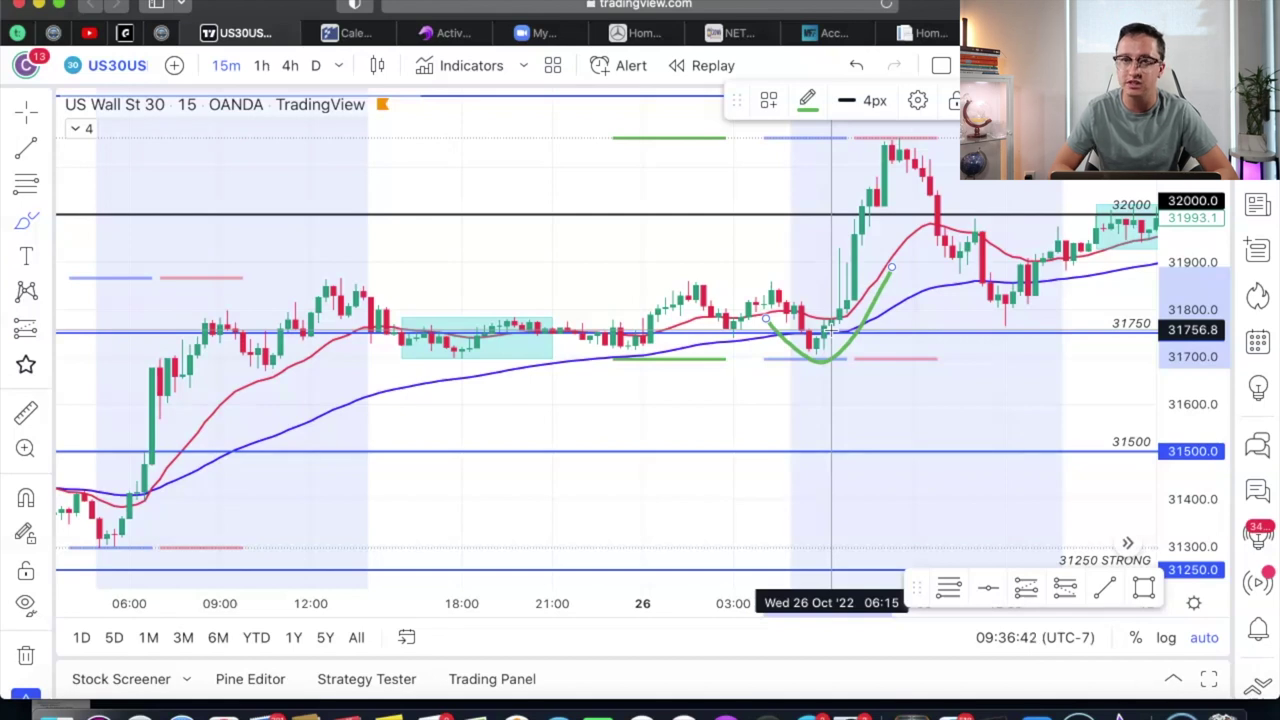
{"action": "left_click", "coordinate": [840, 331]}
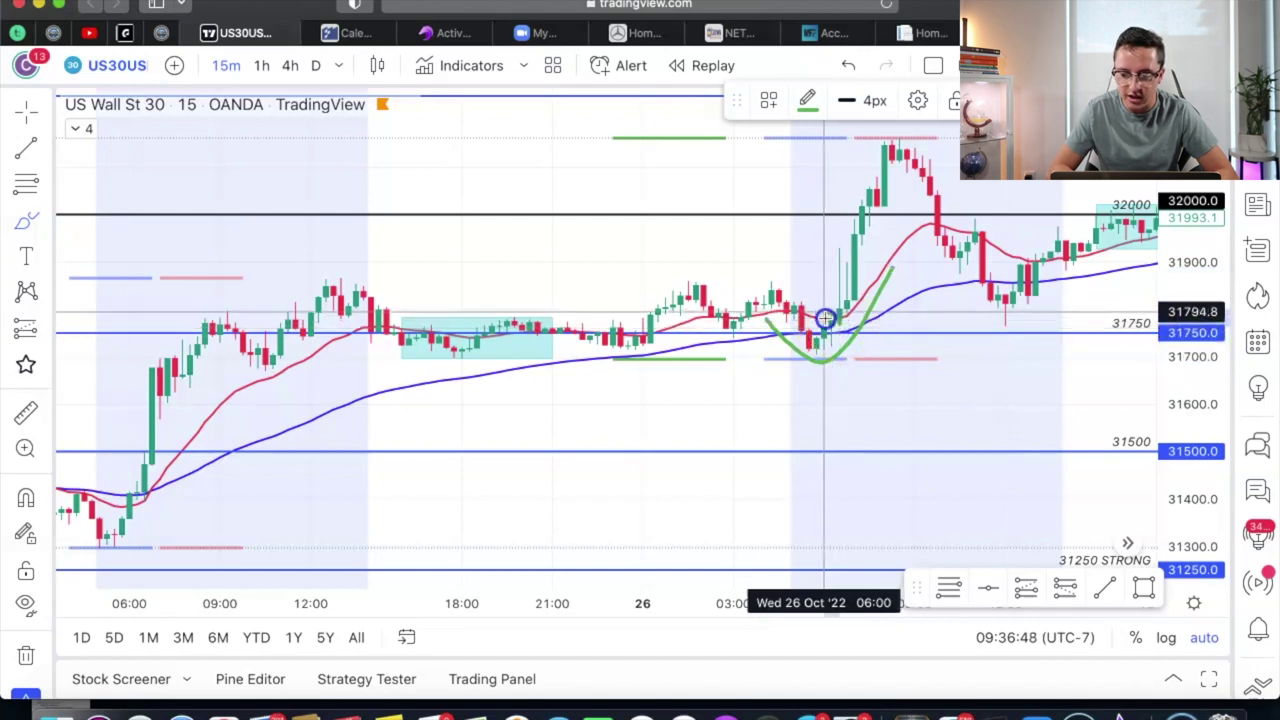
{"action": "left_click", "coordinate": [881, 84]}
{"action": "left_click", "coordinate": [863, 65]}
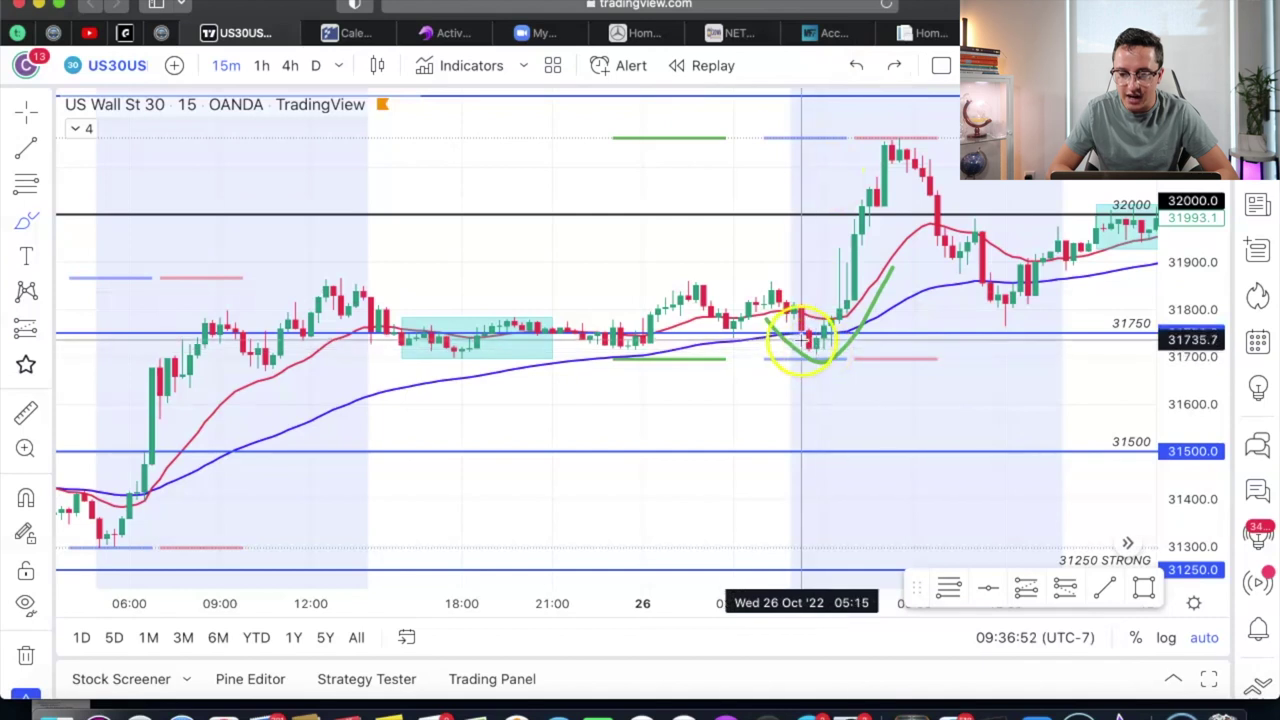
{"action": "left_click", "coordinate": [803, 346]}
{"action": "mouse_move", "coordinate": [822, 358]}
{"action": "left_mouse_down"}
{"action": "mouse_move", "coordinate": [831, 334]}
{"action": "mouse_move", "coordinate": [811, 320]}
{"action": "mouse_move", "coordinate": [803, 335]}
{"action": "left_mouse_up"}
{"action": "left_click", "coordinate": [849, 65]}
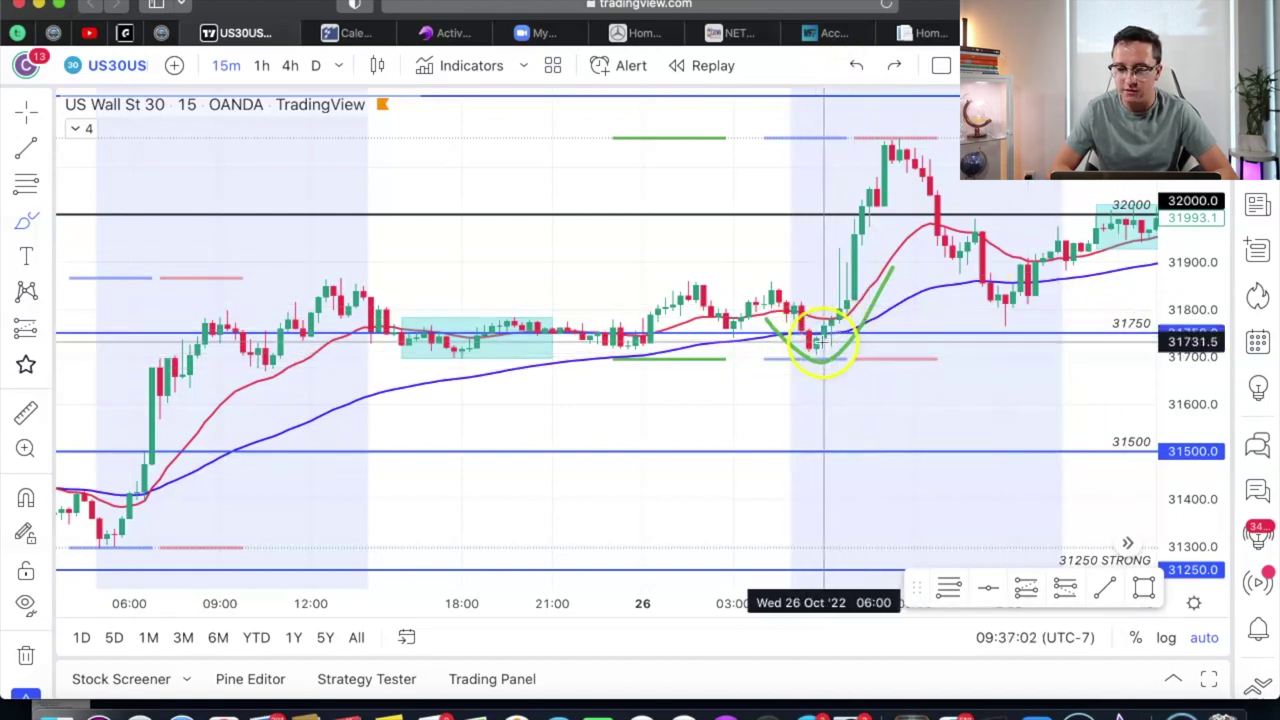
{"action": "mouse_move", "coordinate": [1133, 188]}
{"action": "left_mouse_down"}
{"action": "mouse_move", "coordinate": [1100, 205]}
{"action": "mouse_move", "coordinate": [1120, 185]}
{"action": "left_mouse_up"}
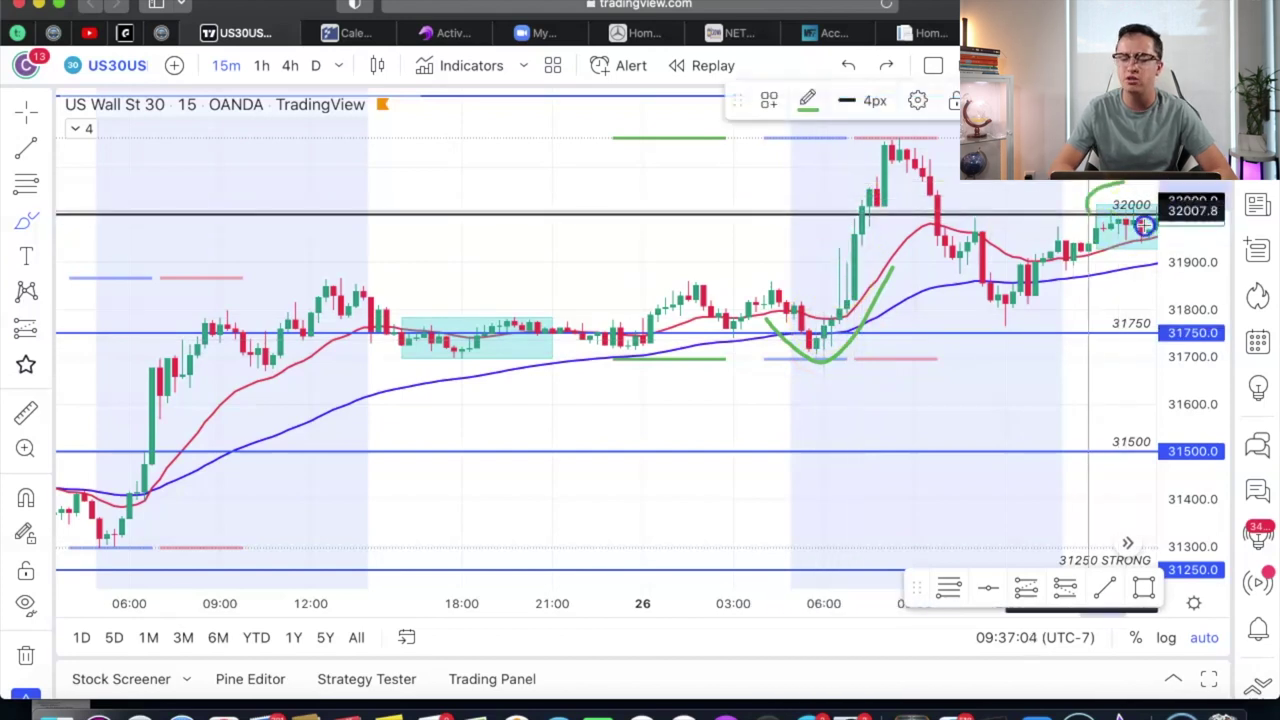
{"action": "left_click", "coordinate": [855, 66]}
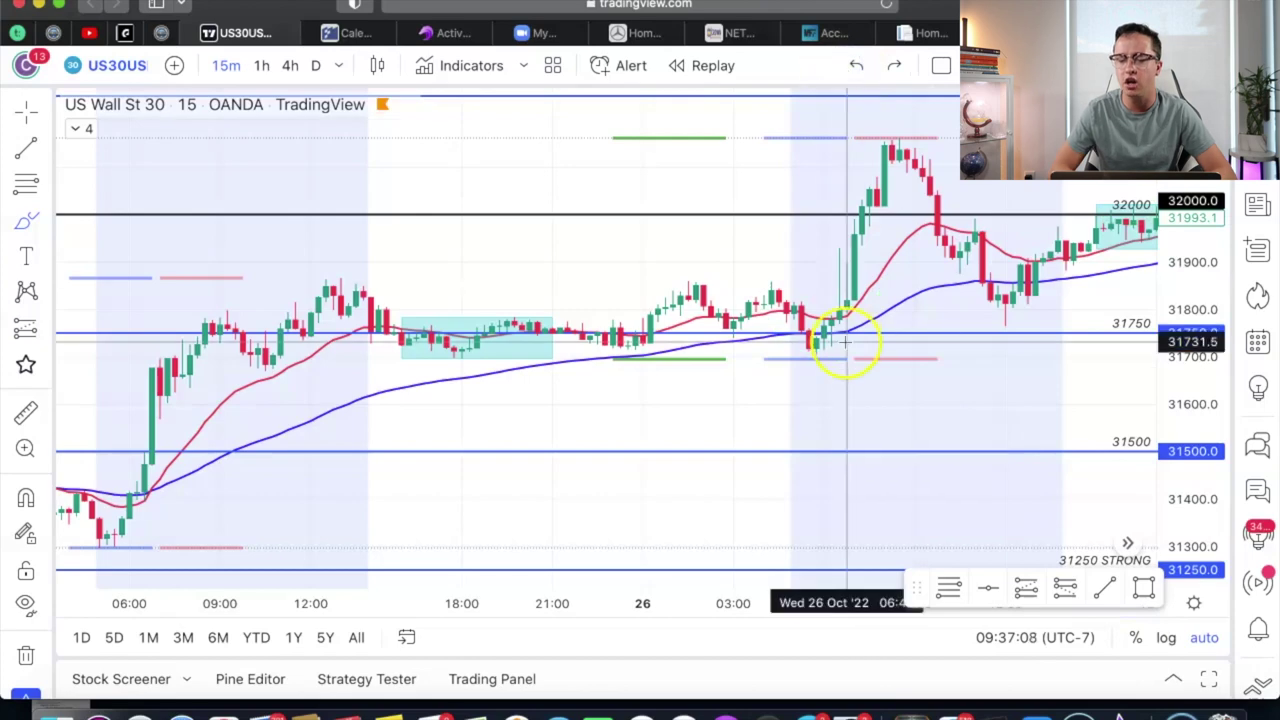
Show the 27 October price action and circle the candles around 05:00 just above 32000, undoing the circle
{"action": "scroll", "coordinate": [852, 328], "scroll_direction": "right", "scroll_amount": 10}
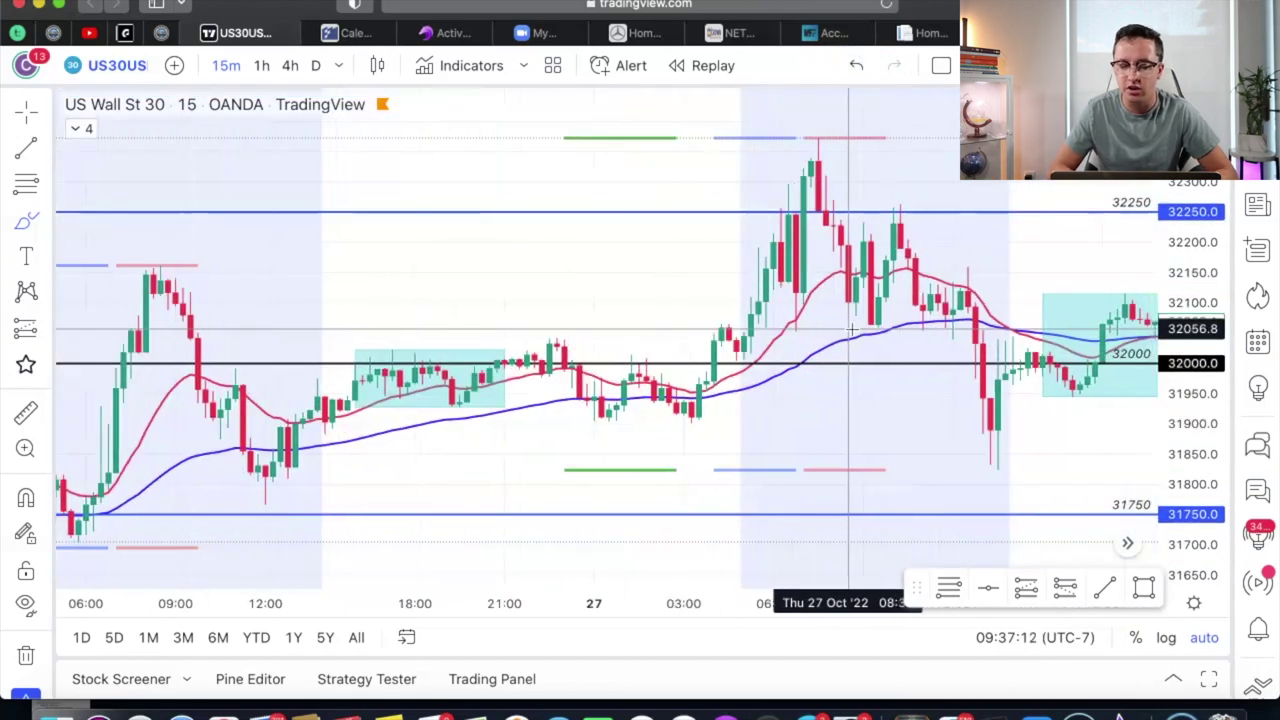
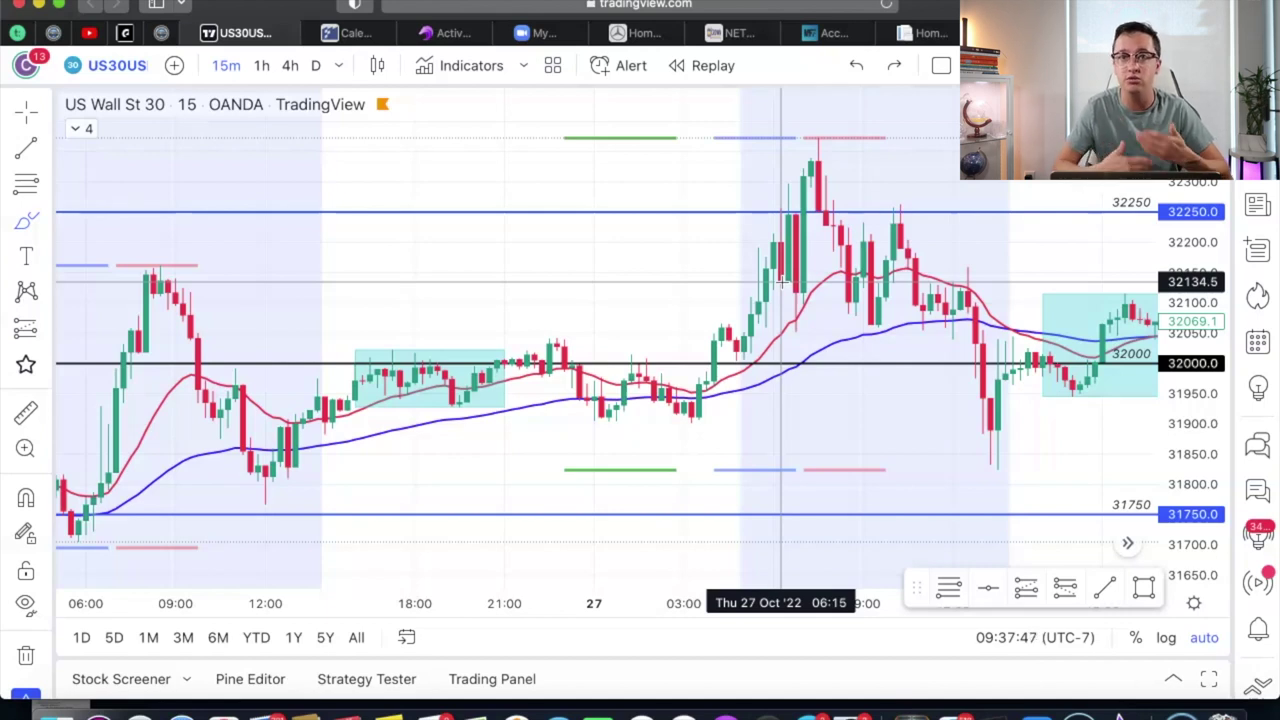
{"action": "left_click", "coordinate": [781, 280]}
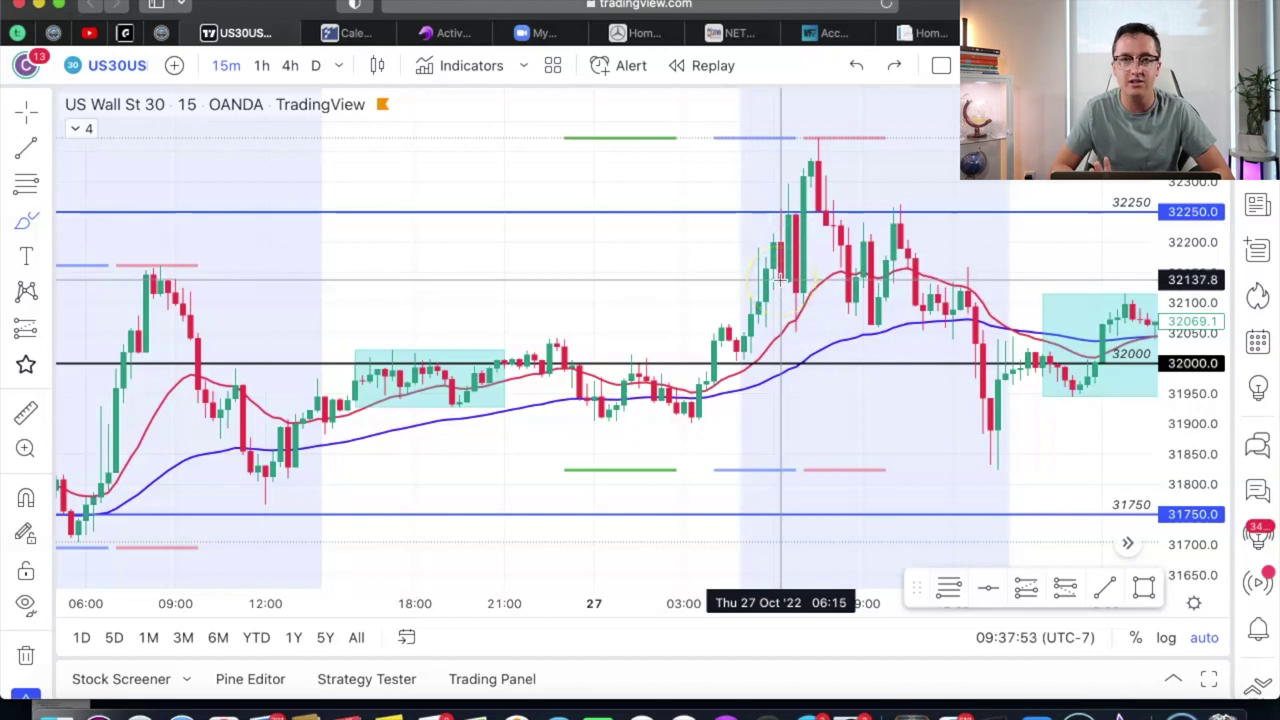
{"action": "left_click", "coordinate": [783, 270]}
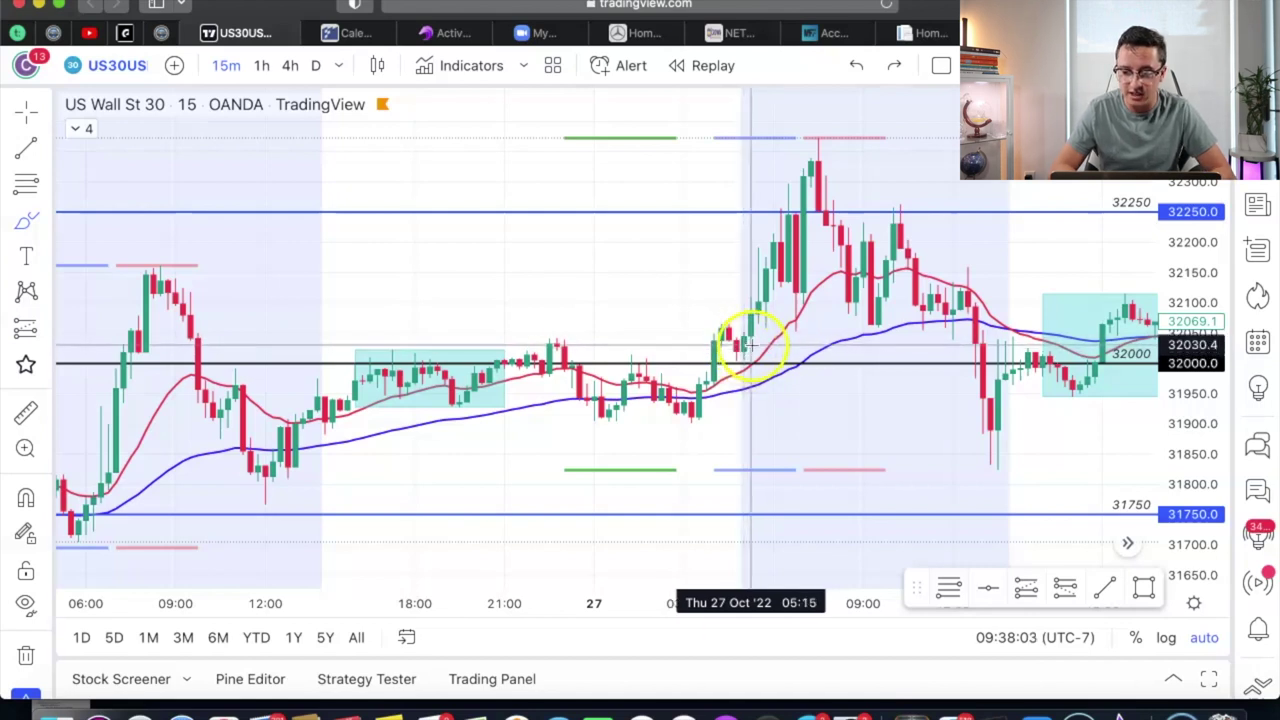
{"action": "left_click_drag", "start_coordinate": [752, 345], "coordinate": [748, 334]}
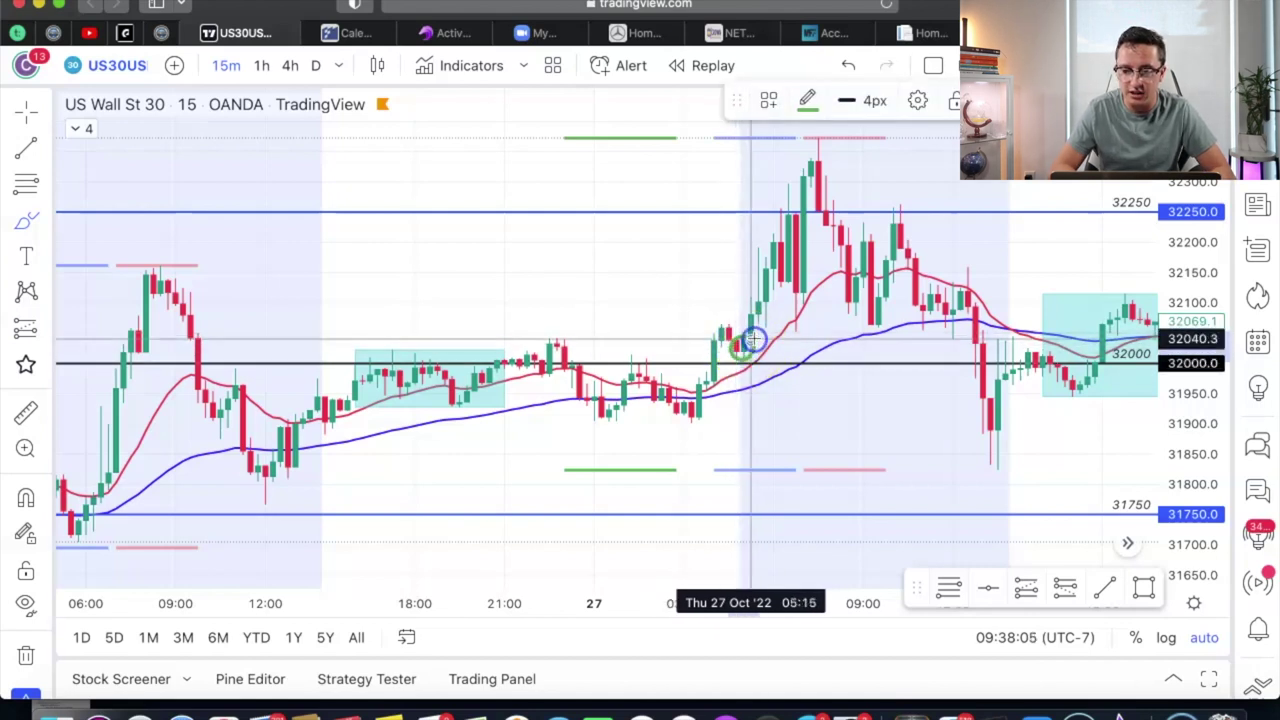
{"action": "left_click", "coordinate": [848, 65]}
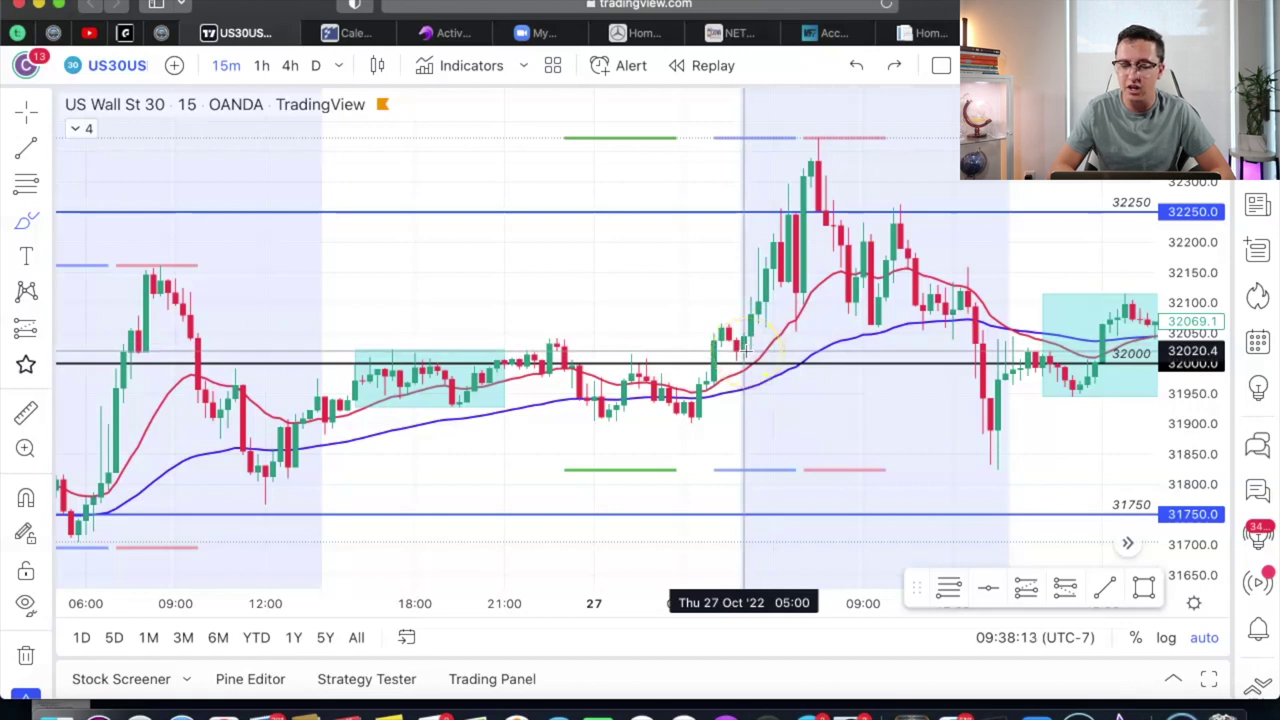
Brush a small green V beneath the 27 October candles around 05:00 at the 32000 level, and undo it
{"action": "left_click", "coordinate": [730, 345]}
{"action": "left_click_drag", "start_coordinate": [735, 368], "coordinate": [766, 337]}
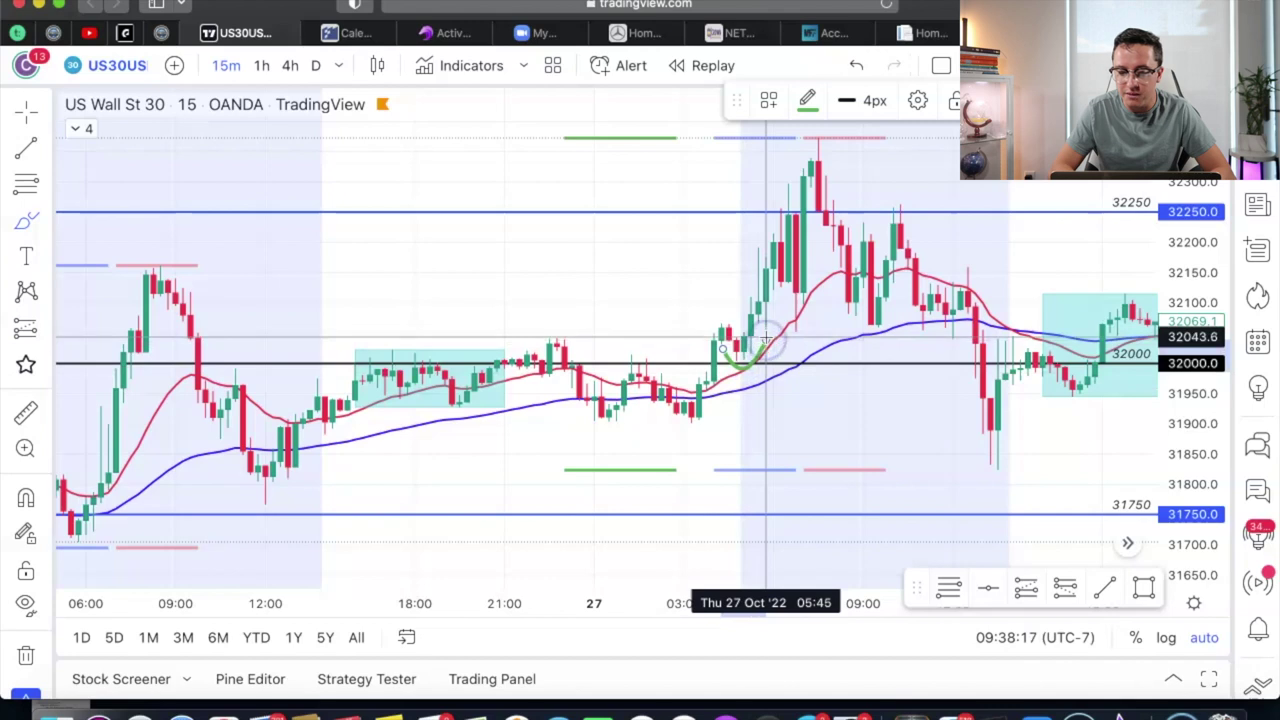
{"action": "left_click", "coordinate": [856, 65]}
{"action": "left_click", "coordinate": [740, 346]}
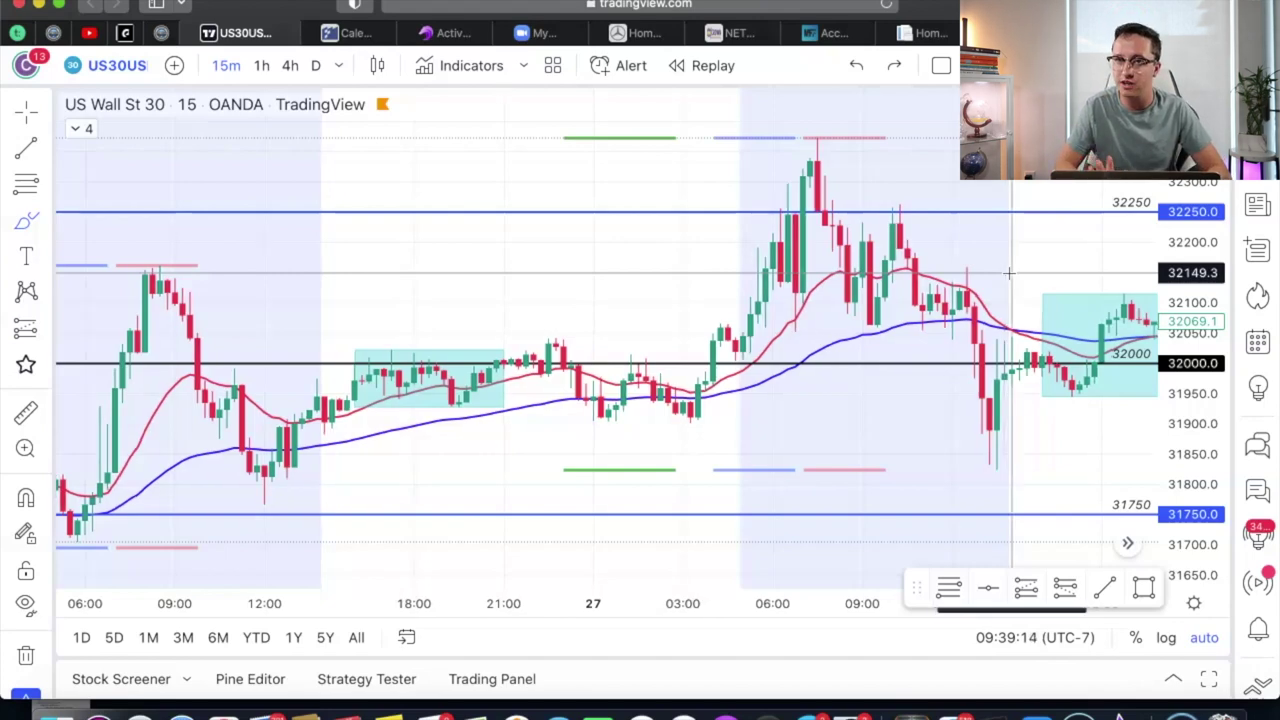
Brush Vs beneath the 28 and 26 October turning points and an A over the 27 October peak, and undo the strokes
{"action": "scroll", "coordinate": [1008, 272], "scroll_direction": "right", "scroll_amount": 10}
{"action": "left_click", "coordinate": [881, 404]}
{"action": "mouse_move", "coordinate": [881, 404]}
{"action": "left_mouse_down"}
{"action": "mouse_move", "coordinate": [866, 423]}
{"action": "mouse_move", "coordinate": [857, 514]}
{"action": "mouse_move", "coordinate": [851, 486]}
{"action": "mouse_move", "coordinate": [900, 517]}
{"action": "mouse_move", "coordinate": [930, 445]}
{"action": "left_mouse_up"}
{"action": "scroll", "coordinate": [930, 445], "scroll_direction": "down", "scroll_amount": 2}
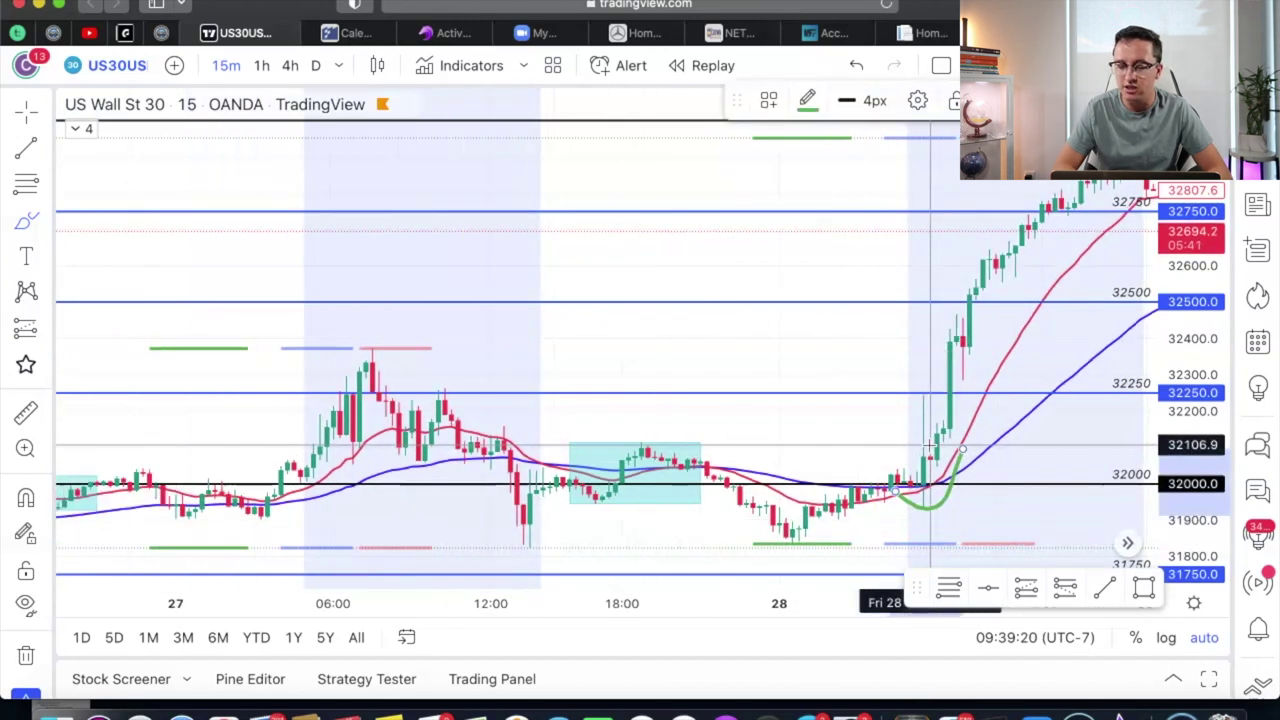
{"action": "mouse_move", "coordinate": [268, 438]}
{"action": "left_mouse_down"}
{"action": "mouse_move", "coordinate": [385, 318]}
{"action": "mouse_move", "coordinate": [443, 409]}
{"action": "left_mouse_up"}
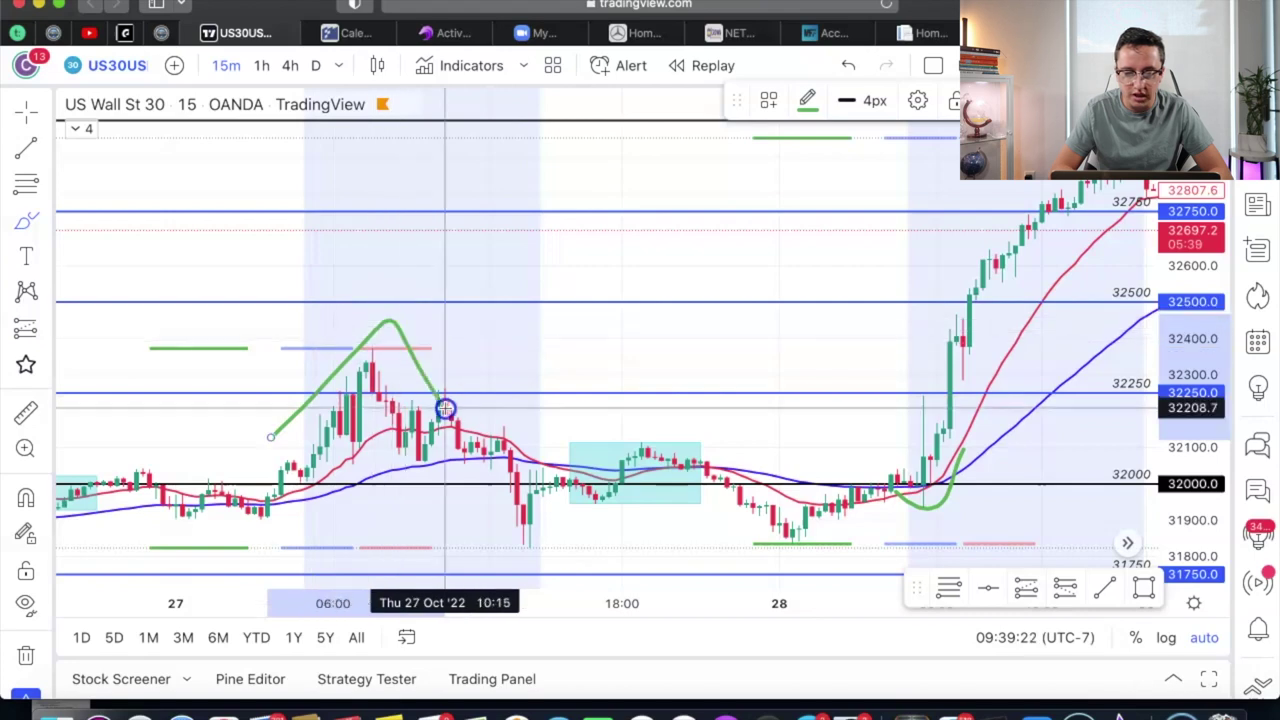
{"action": "scroll", "coordinate": [443, 409], "scroll_direction": "down", "scroll_amount": 3}
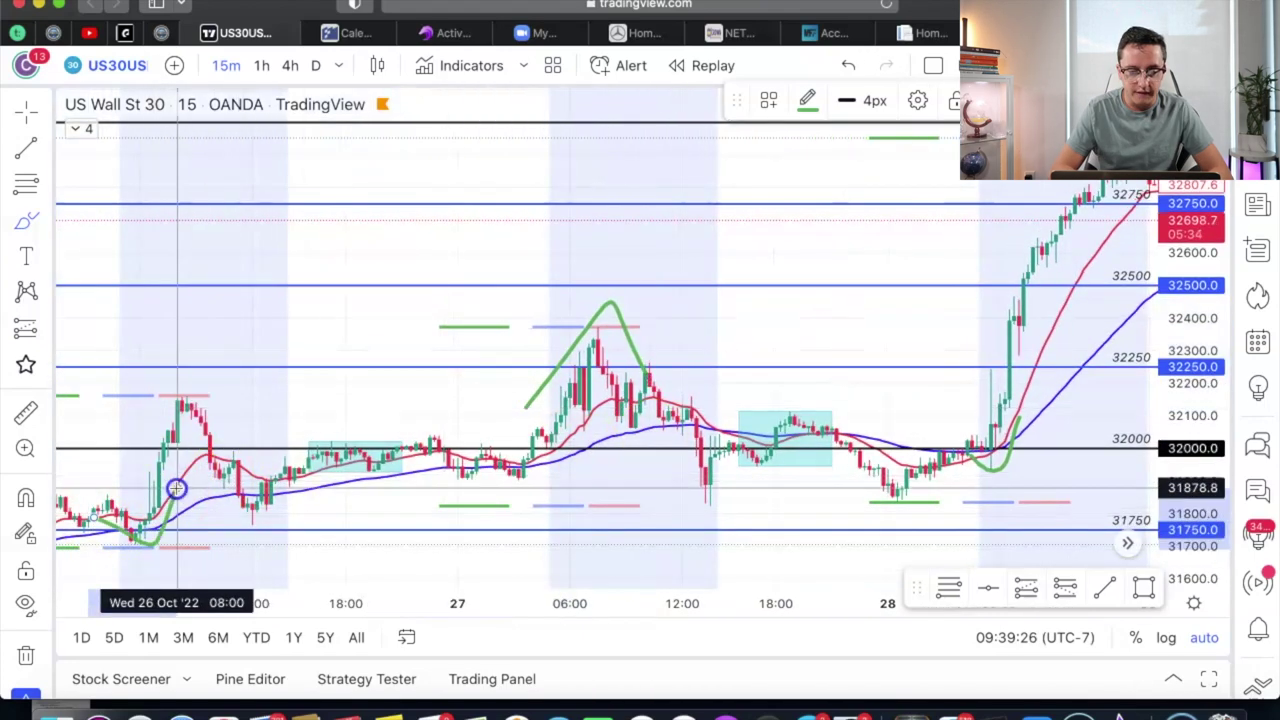
{"action": "left_click", "coordinate": [850, 63]}
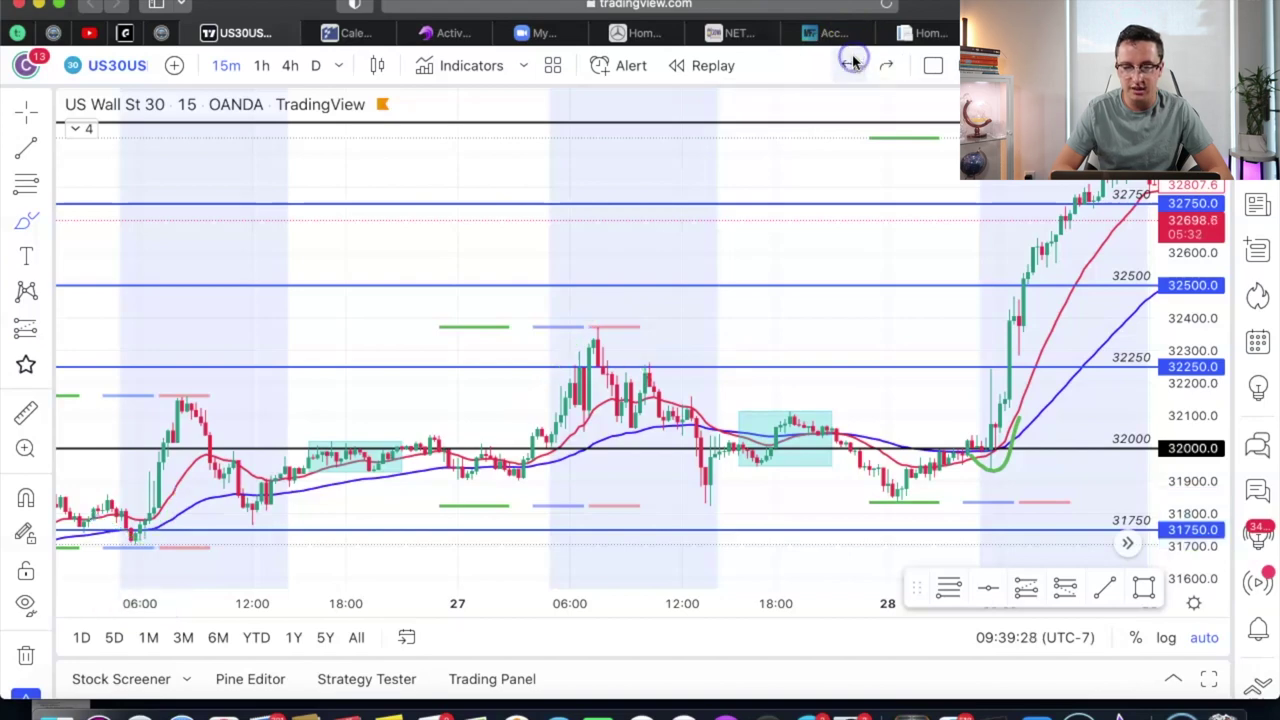
{"action": "left_click", "coordinate": [852, 58]}
Brush a shallow green V beneath the 28 October candles before 06:00 at the 32000 level
{"action": "scroll", "coordinate": [1008, 400], "scroll_direction": "up", "scroll_amount": 3}
{"action": "scroll", "coordinate": [1008, 400], "scroll_direction": "up", "scroll_amount": 3}
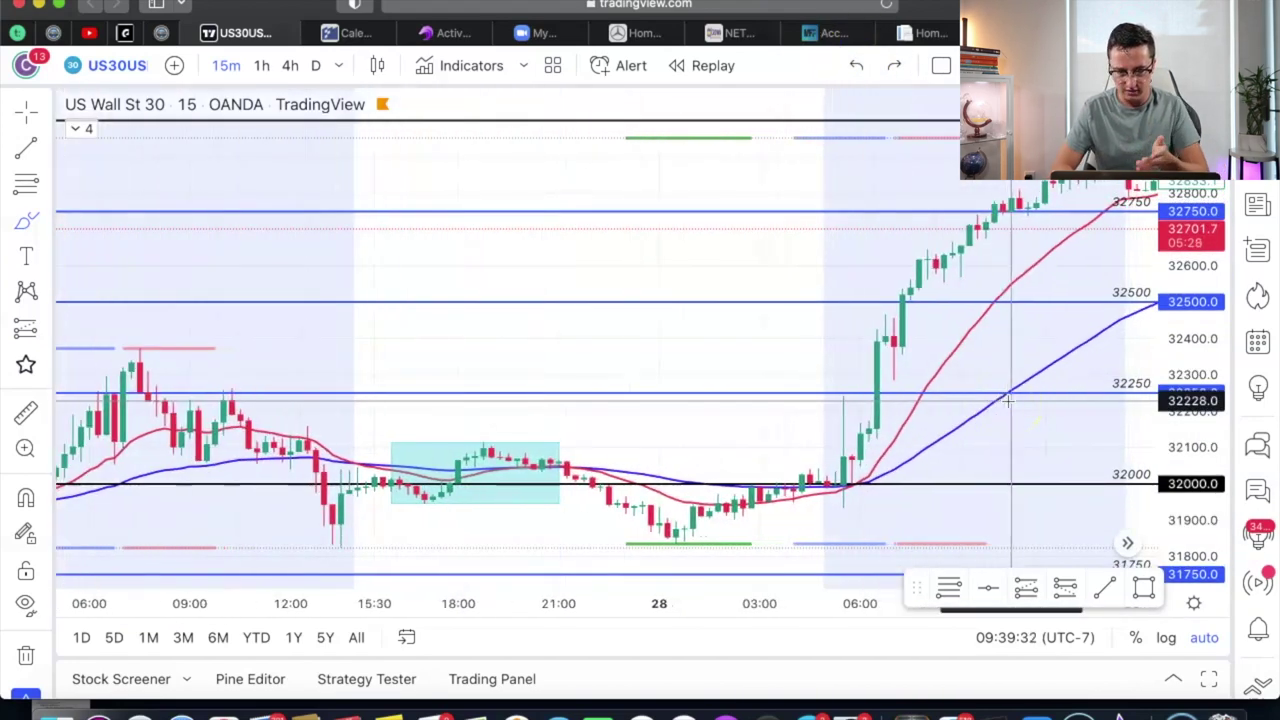
{"action": "mouse_move", "coordinate": [790, 492]}
{"action": "left_mouse_down"}
{"action": "mouse_move", "coordinate": [831, 514]}
{"action": "mouse_move", "coordinate": [858, 478]}
{"action": "left_mouse_up"}
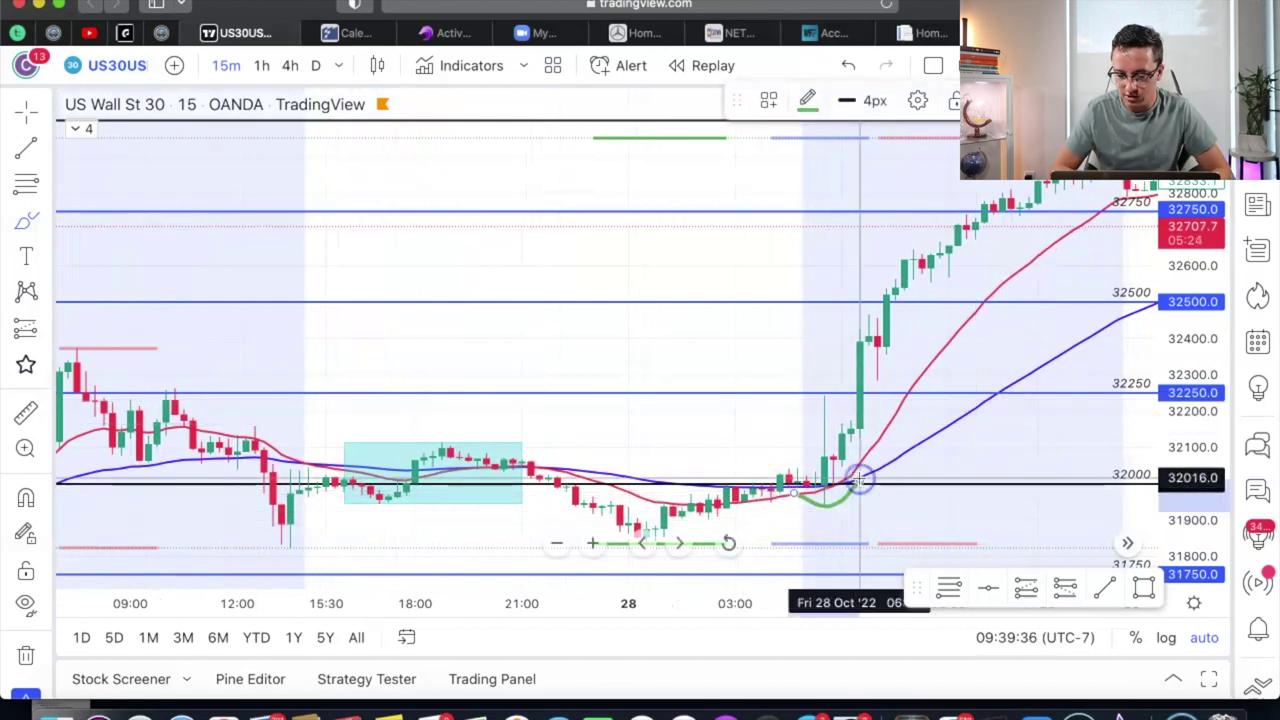
{"action": "left_click", "coordinate": [851, 435]}
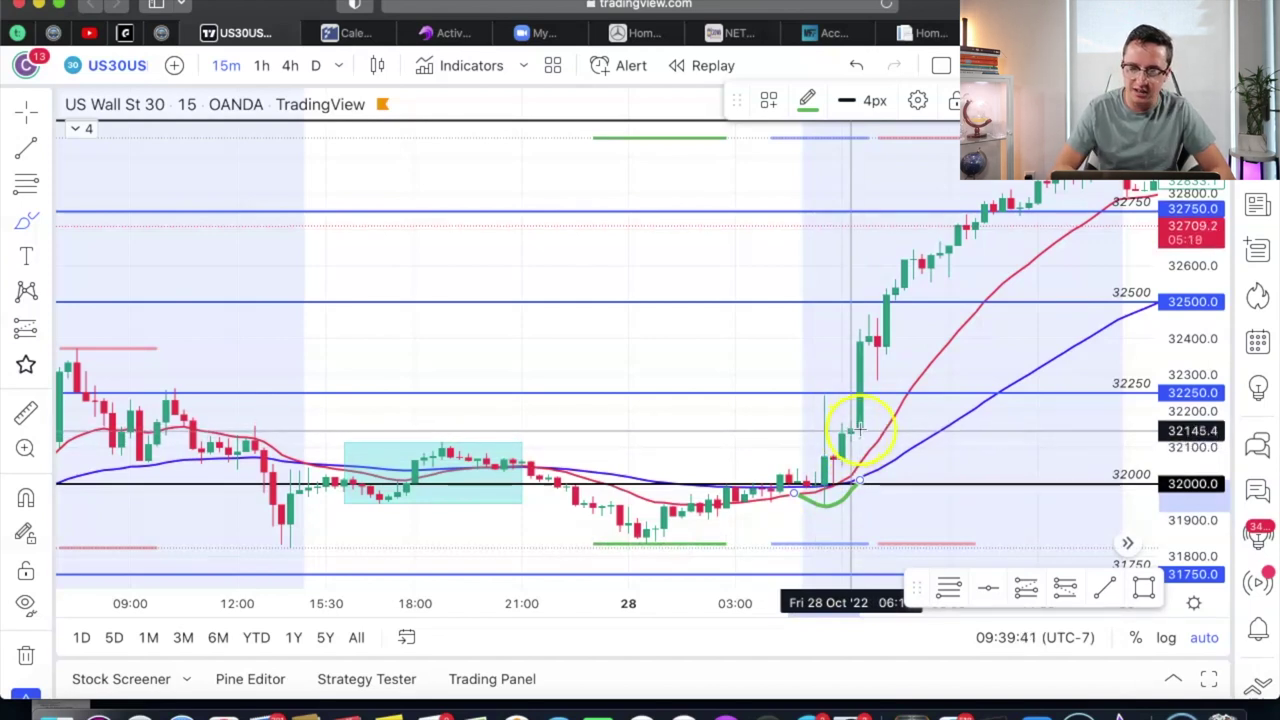
{"action": "left_click", "coordinate": [794, 491]}
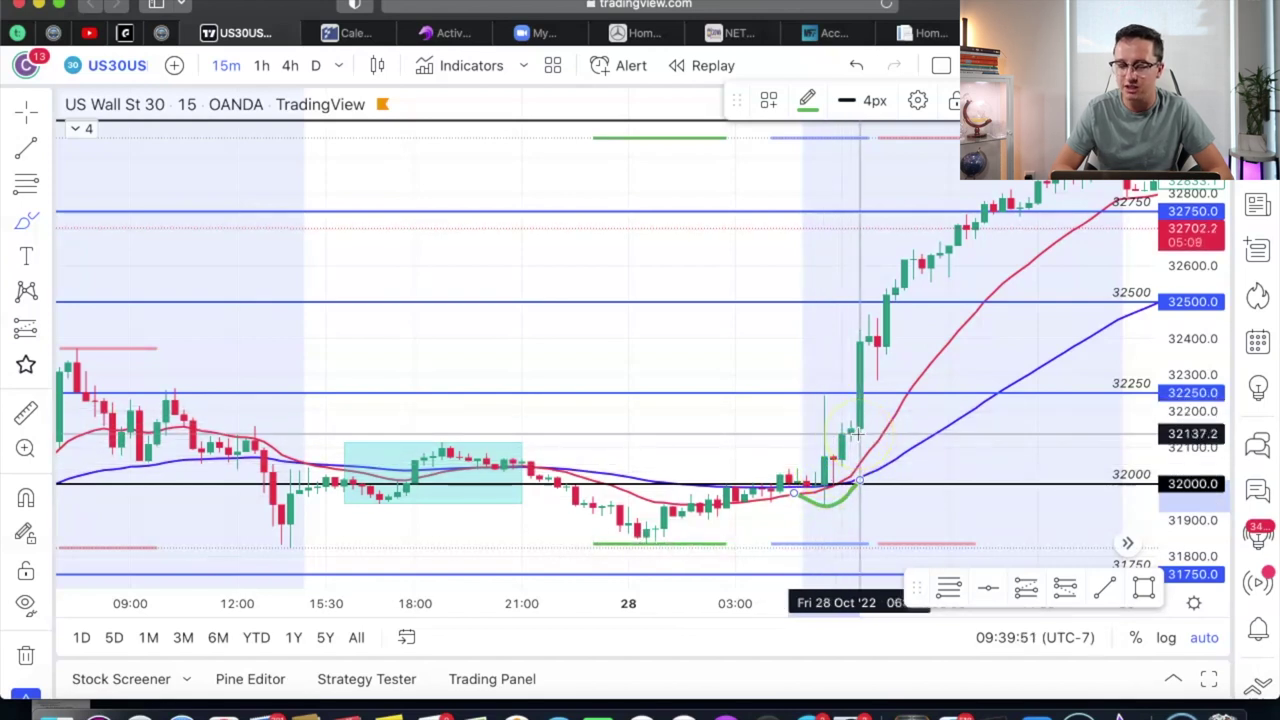
Circle the 27 October high and the 32500 level, underline that level, and undo all the strokes including the 28 October V
{"action": "scroll", "coordinate": [857, 430], "scroll_direction": "down", "scroll_amount": 1}
{"action": "scroll", "coordinate": [857, 430], "scroll_direction": "down", "scroll_amount": 1}
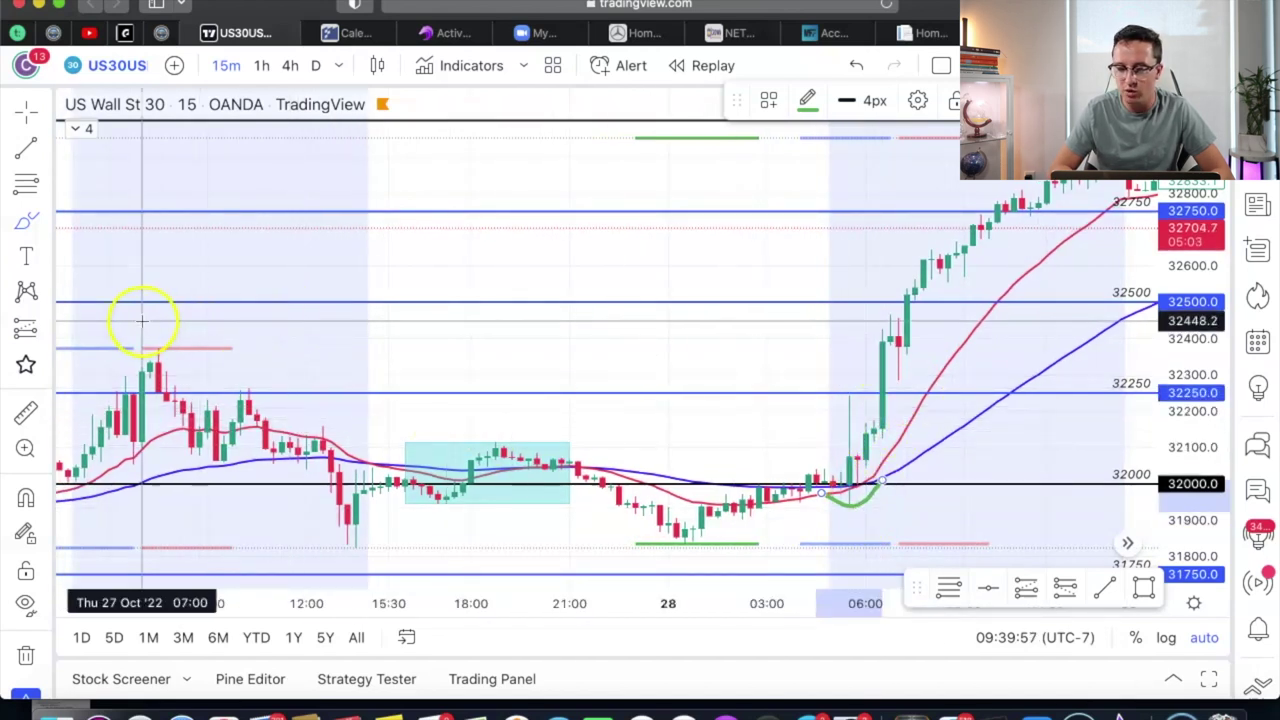
{"action": "mouse_move", "coordinate": [143, 323]}
{"action": "left_mouse_down"}
{"action": "mouse_move", "coordinate": [226, 346]}
{"action": "mouse_move", "coordinate": [144, 321]}
{"action": "left_mouse_up"}
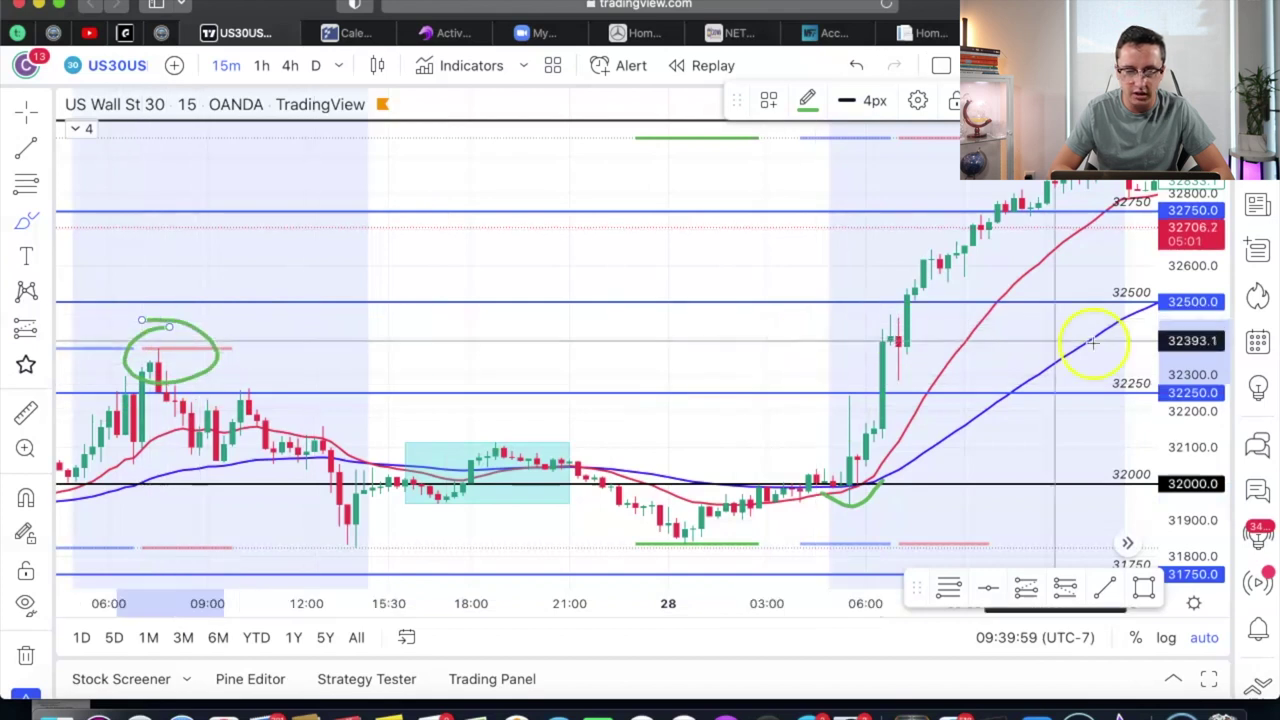
{"action": "left_click_drag", "start_coordinate": [1082, 286], "coordinate": [1092, 302]}
{"action": "left_click_drag", "start_coordinate": [1085, 347], "coordinate": [1135, 331]}
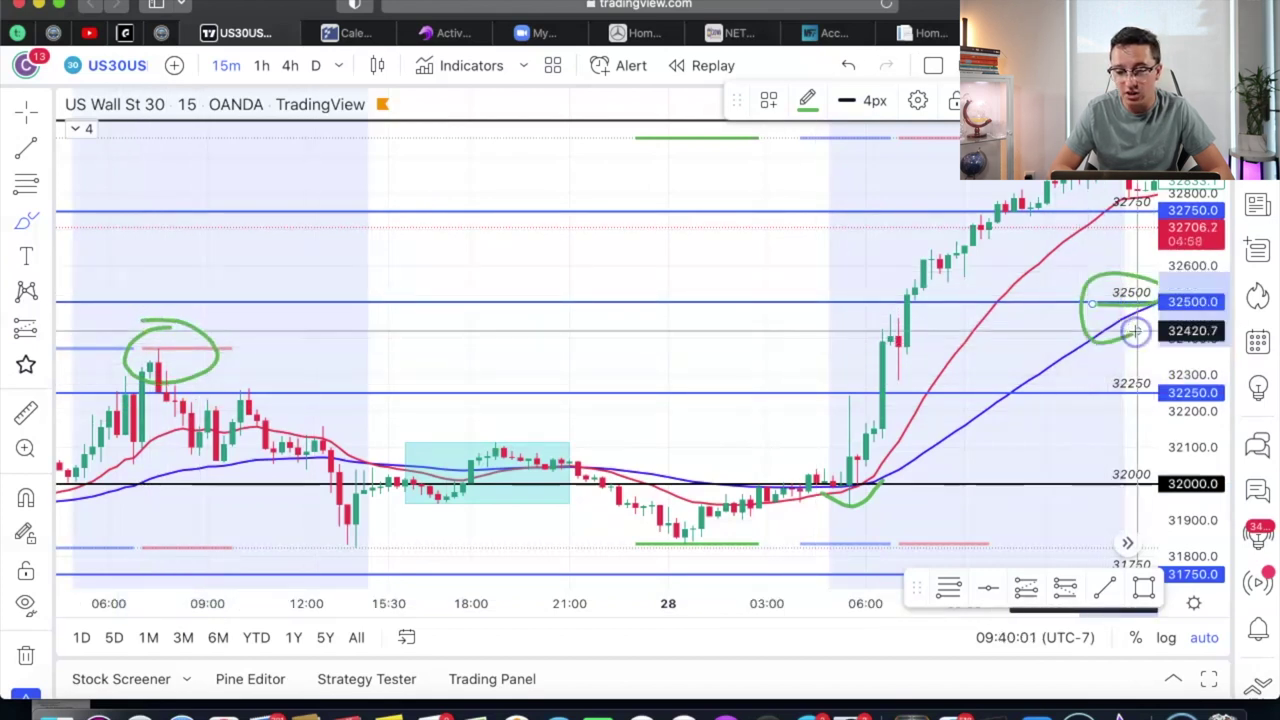
{"action": "left_click", "coordinate": [854, 68]}
{"action": "left_click", "coordinate": [854, 68]}
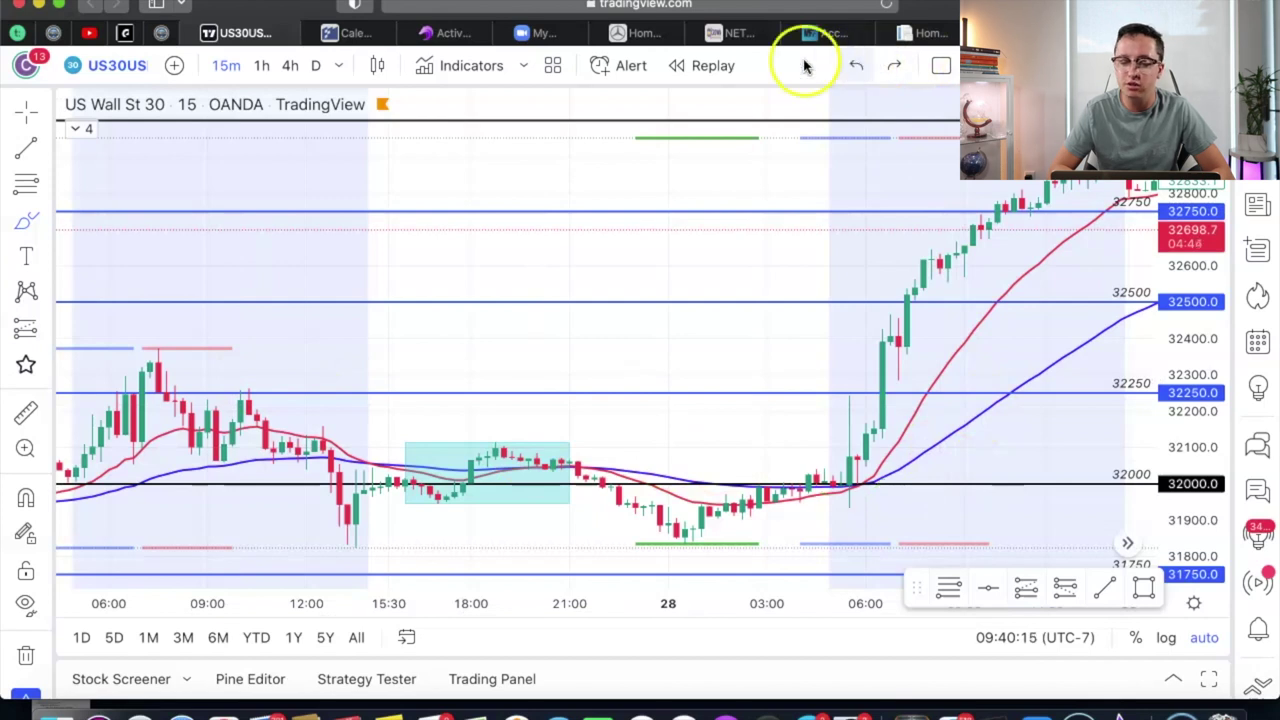
Switch from the brush back to the cross cursor, and open the go-to-date dialog and cancel it
{"action": "left_click", "coordinate": [29, 124]}
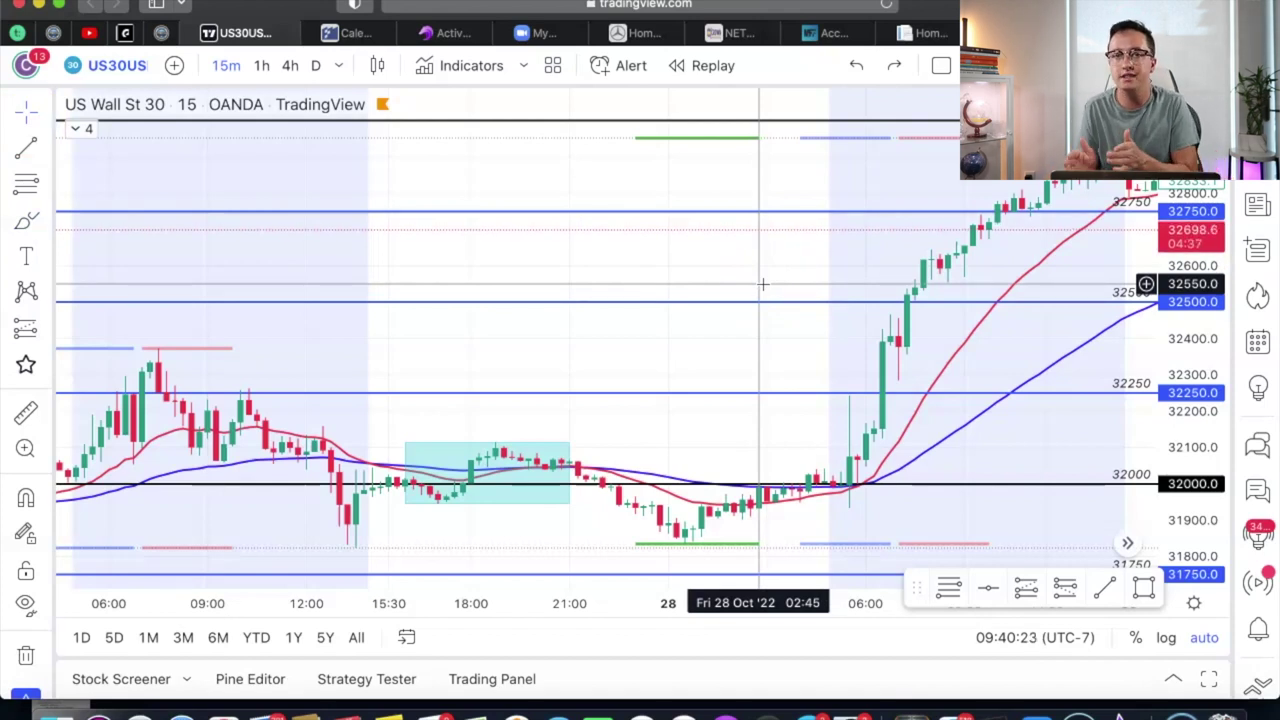
{"action": "left_click", "coordinate": [412, 636]}
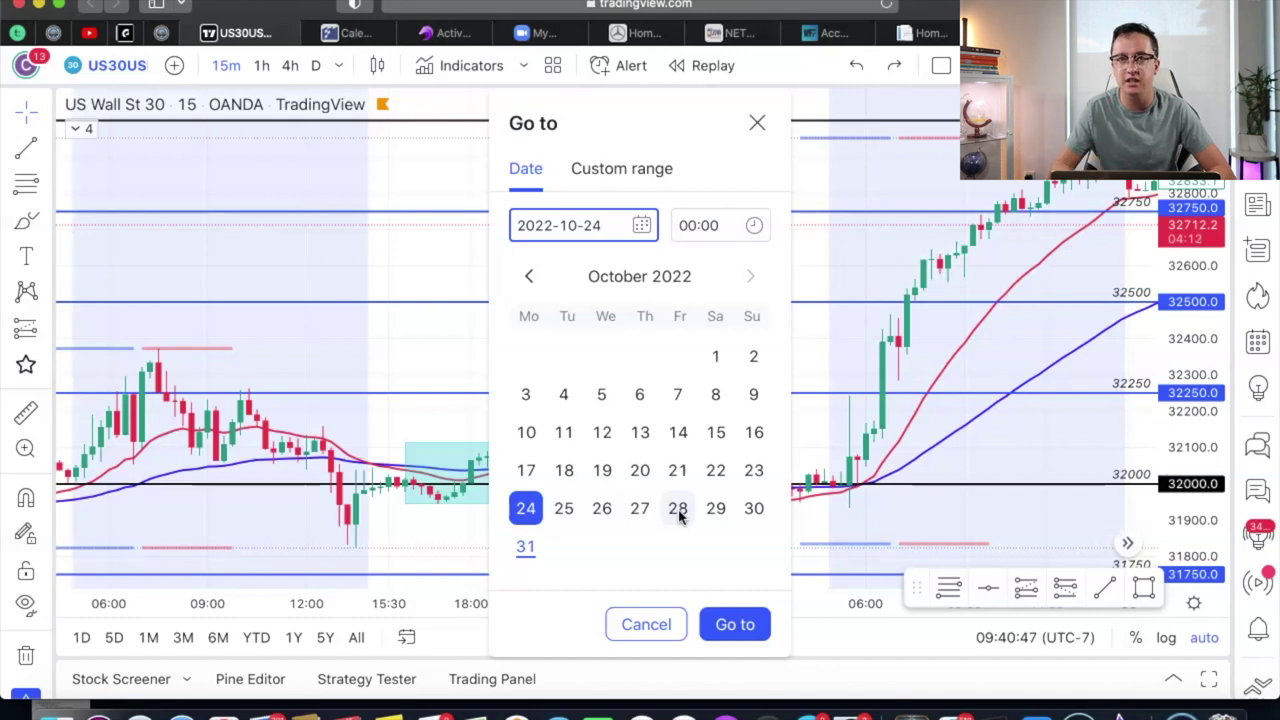
{"action": "left_click", "coordinate": [651, 617]}
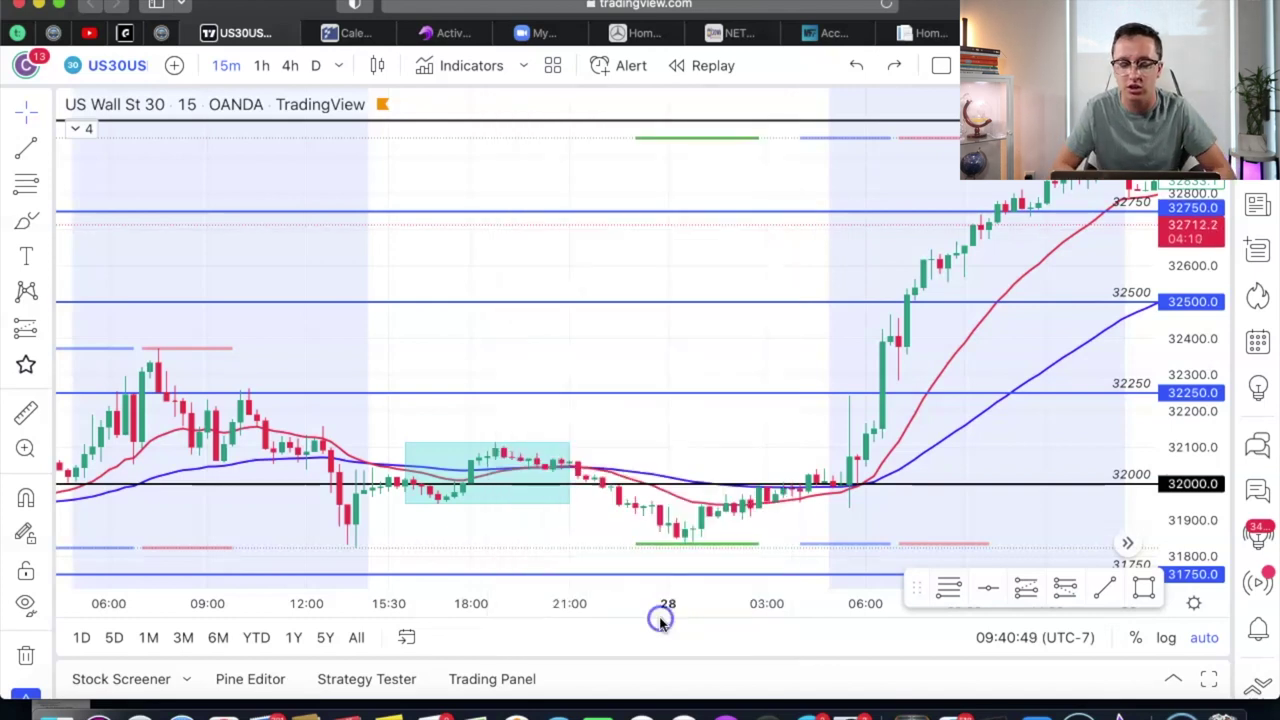